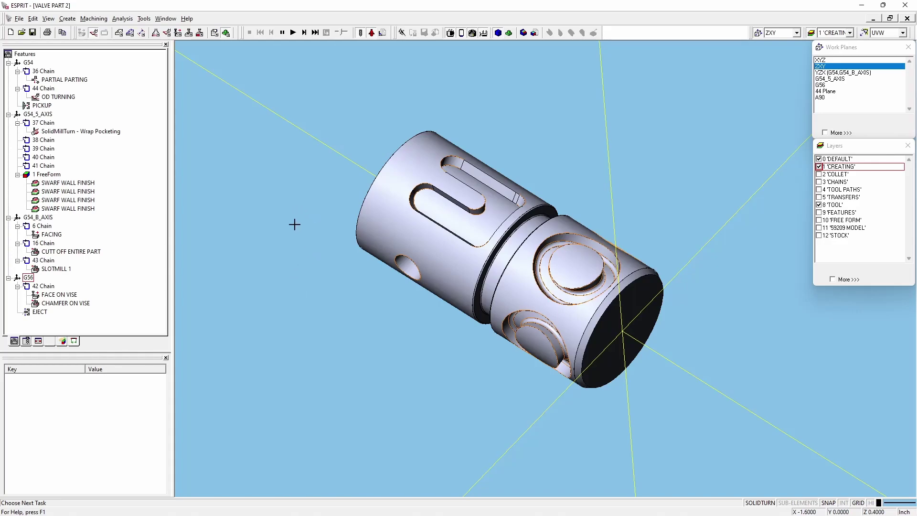
Recentre the part and turn on the UVW Axis display from the View menu
middle_drag(337, 296, 306, 360)
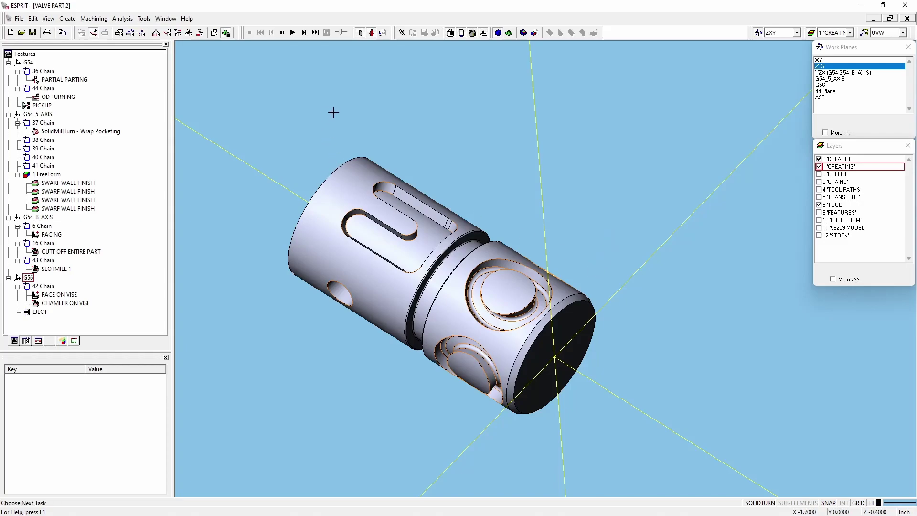
click(49, 18)
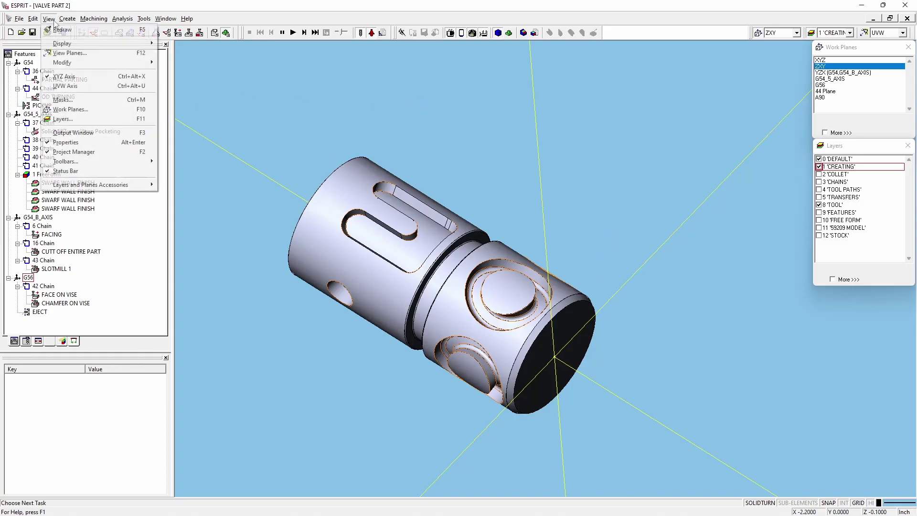
click(76, 86)
Orbit and zoom the view to inspect the round pockets and bosses near the end face
middle_drag(594, 354, 571, 284)
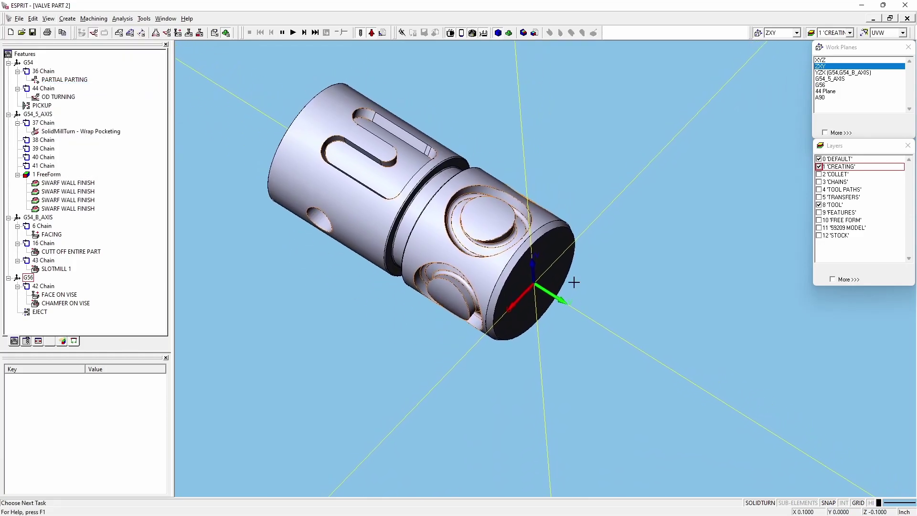
mouse_move(637, 328)
middle_down()
mouse_move(636, 308)
mouse_move(646, 318)
middle_up()
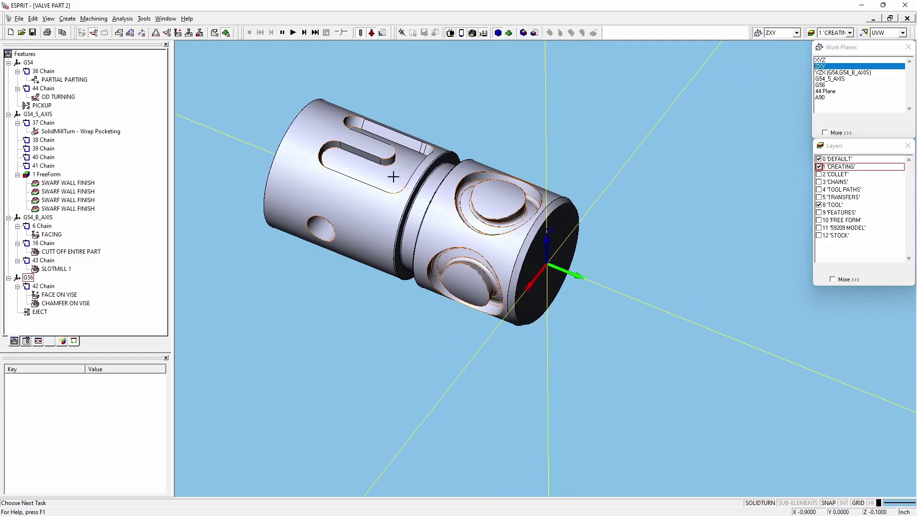
scroll(504, 247, up, 5)
middle_drag(490, 260, 463, 225)
scroll(467, 200, up, 5)
scroll(458, 237, down, 2)
click(452, 163)
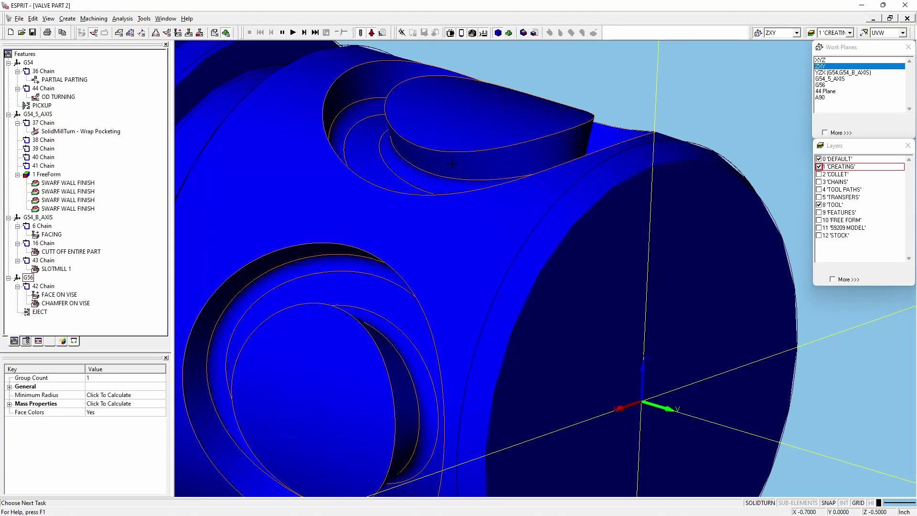
click(799, 503)
click(872, 503)
scroll(621, 129, down, 3)
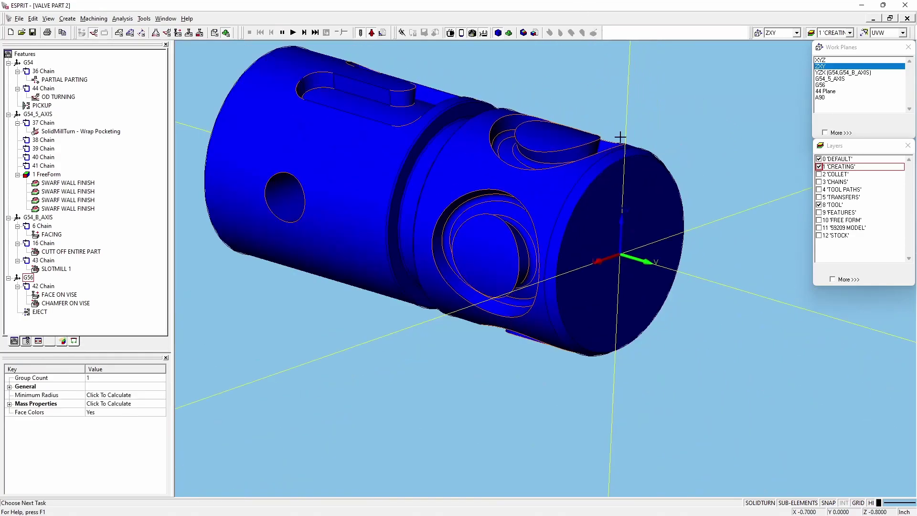
scroll(594, 123, up, 5)
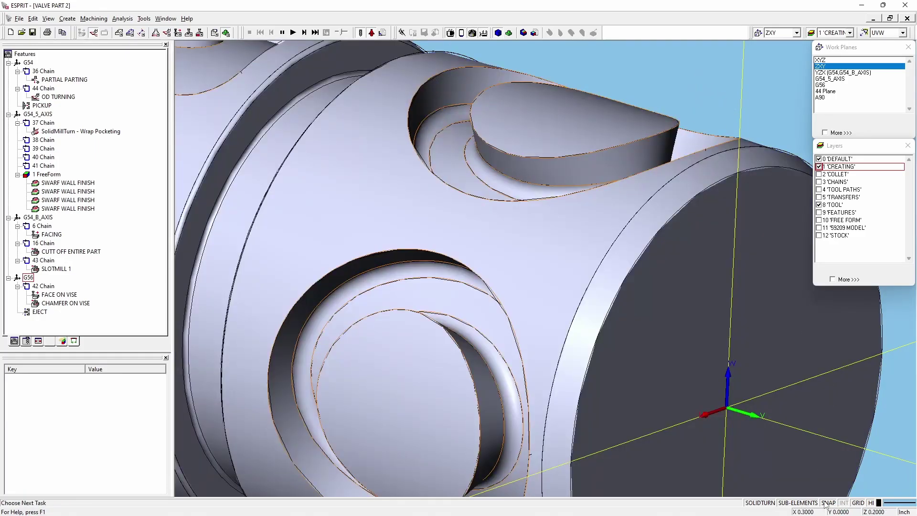
click(873, 503)
click(522, 164)
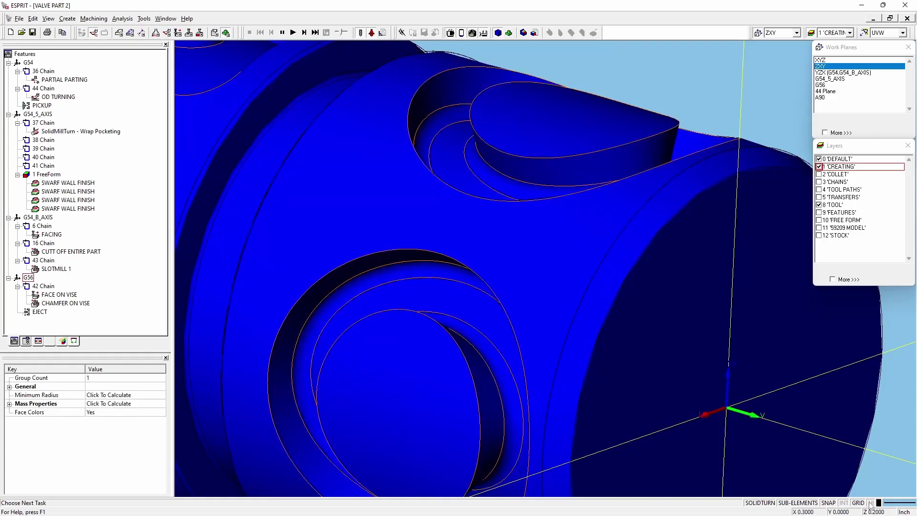
click(638, 86)
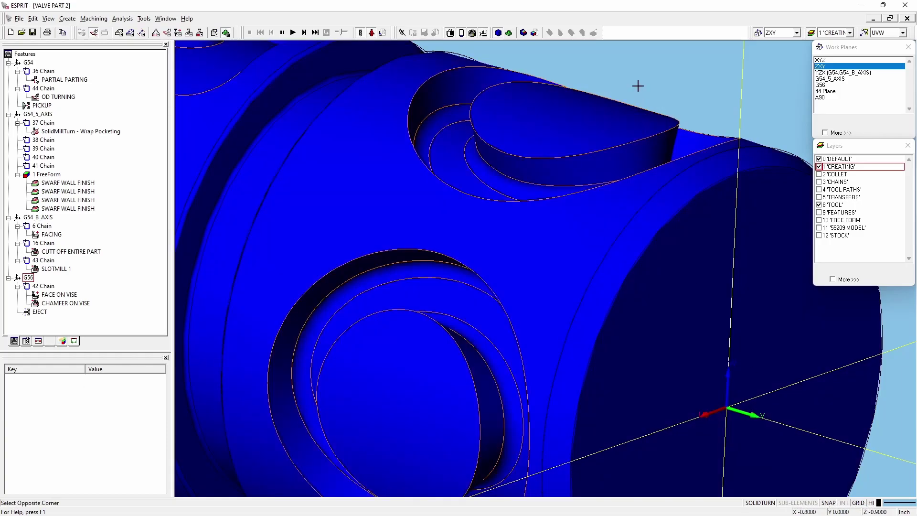
click(572, 155)
click(536, 170)
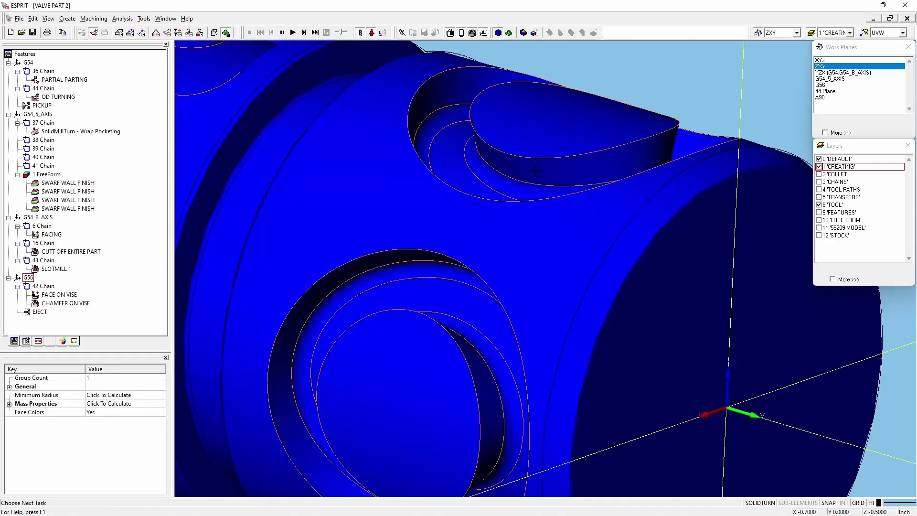
scroll(537, 170, down, 5)
scroll(548, 102, up, 5)
click(570, 139)
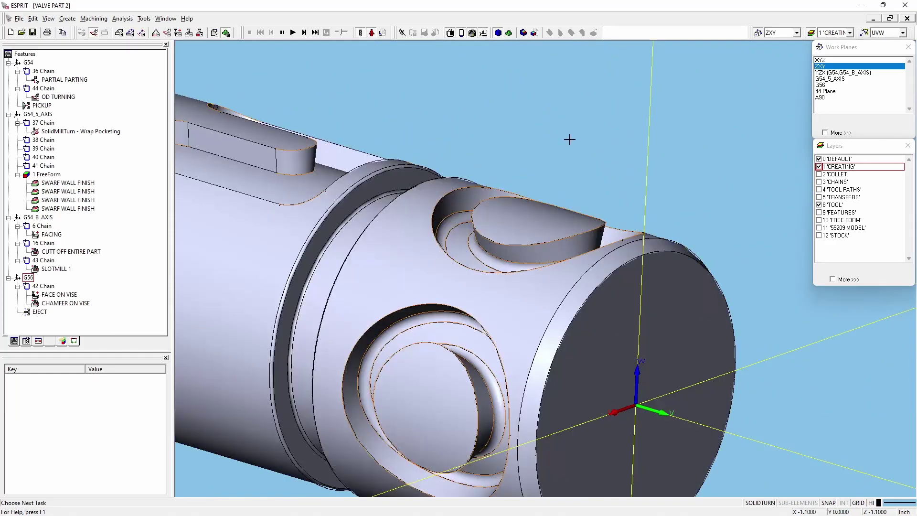
scroll(609, 203, up, 2)
scroll(546, 246, down, 5)
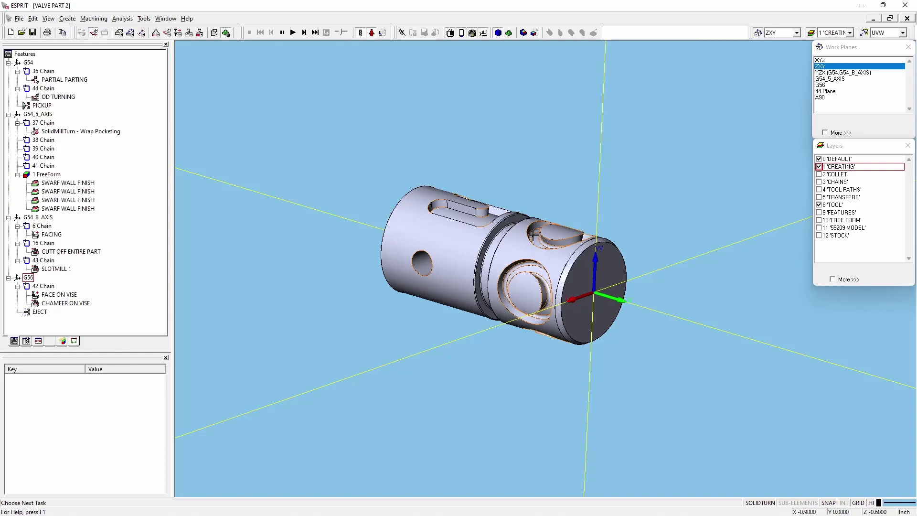
middle_drag(497, 214, 626, 176)
scroll(639, 170, up, 3)
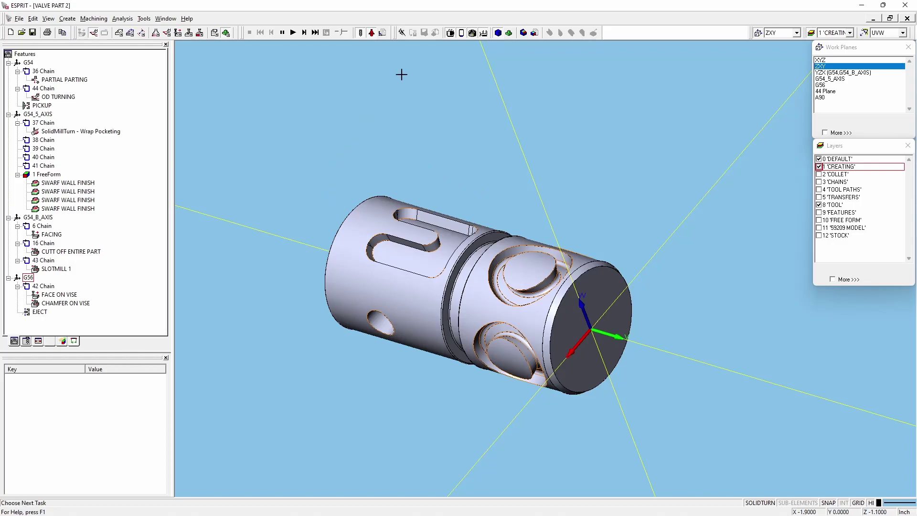
drag(306, 18, 306, 18)
click(186, 19)
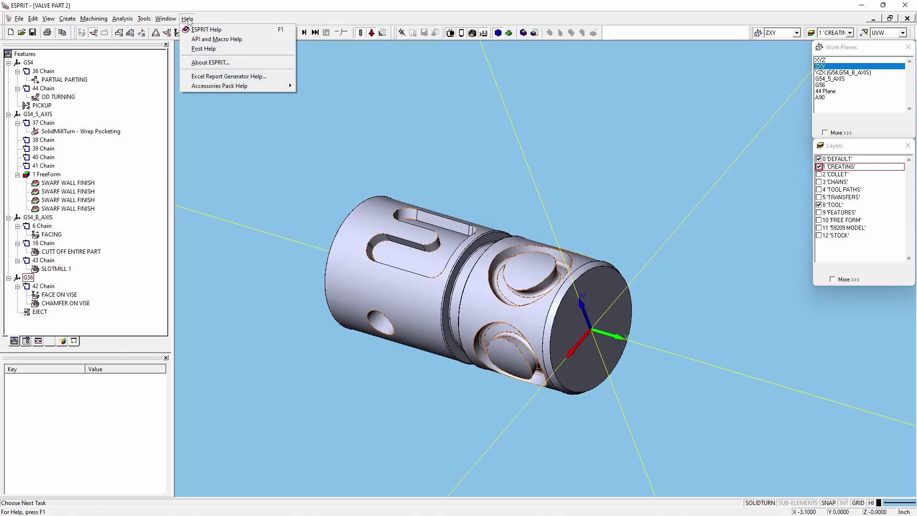
mouse_move(170, 21)
mouse_move(123, 21)
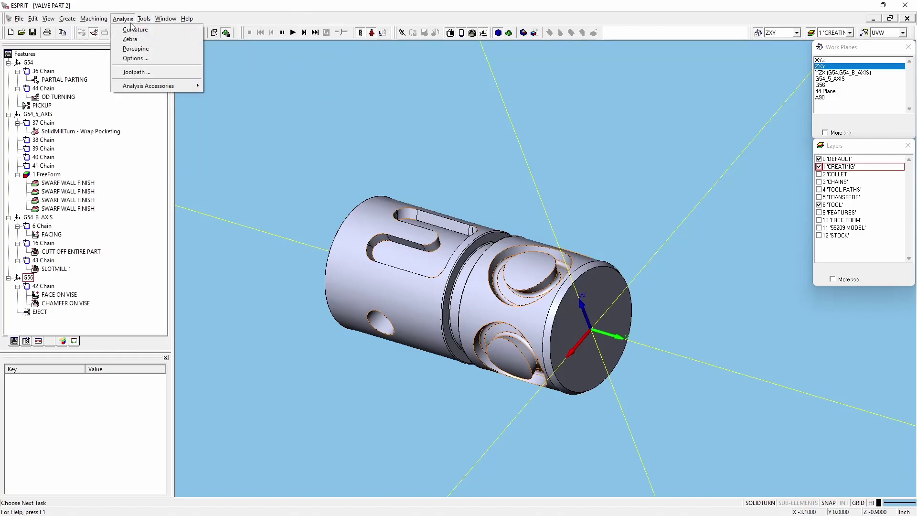
mouse_move(68, 22)
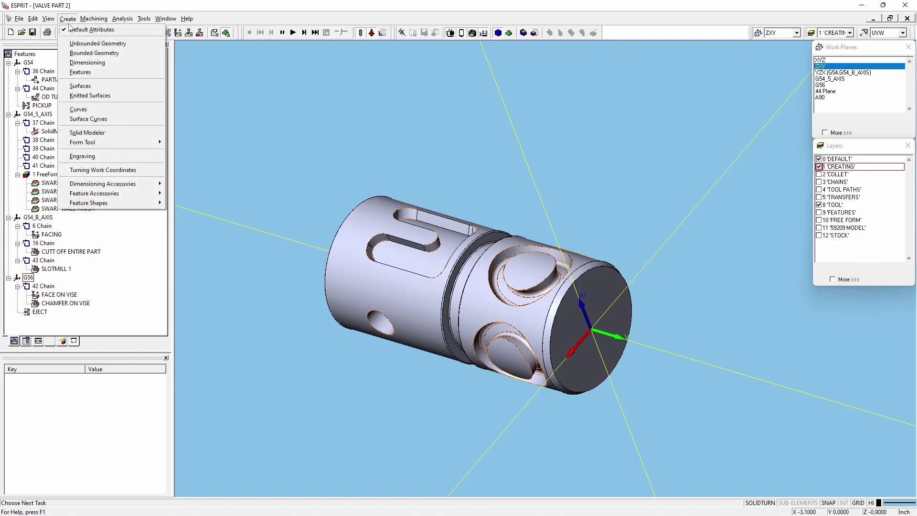
mouse_move(40, 22)
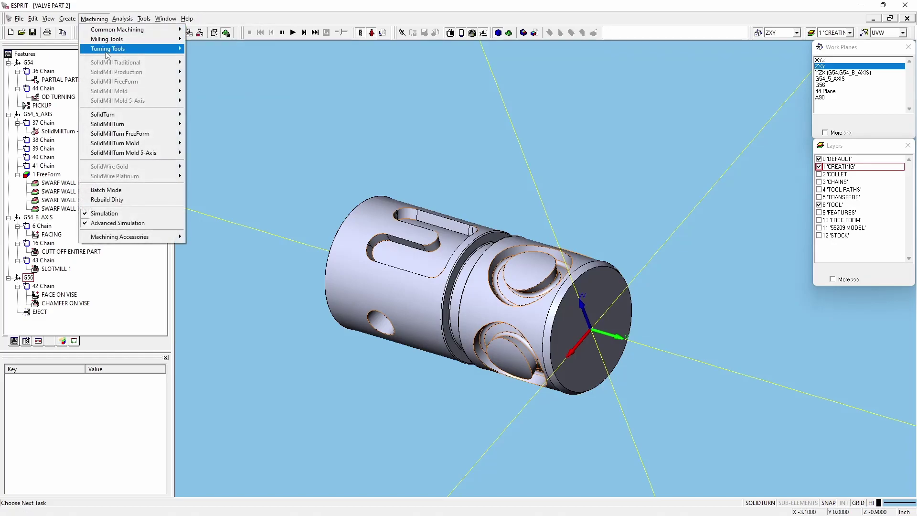
mouse_move(122, 117)
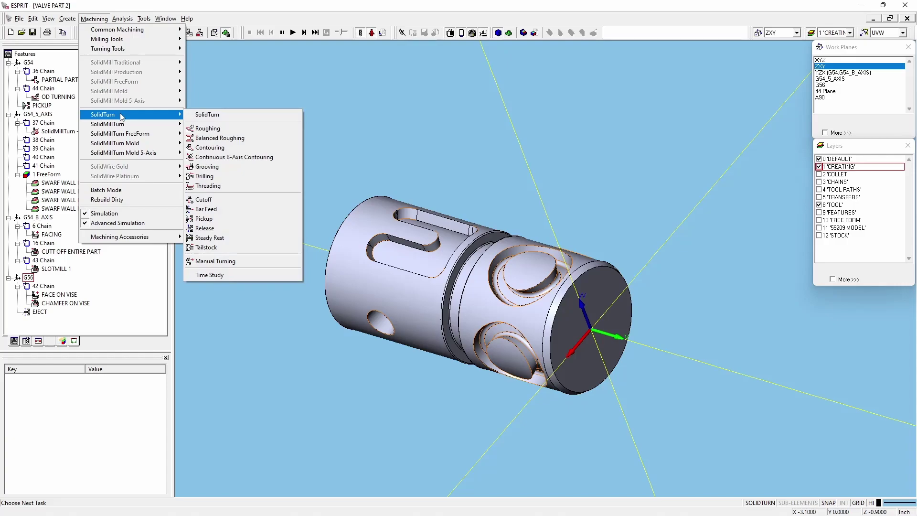
mouse_move(143, 154)
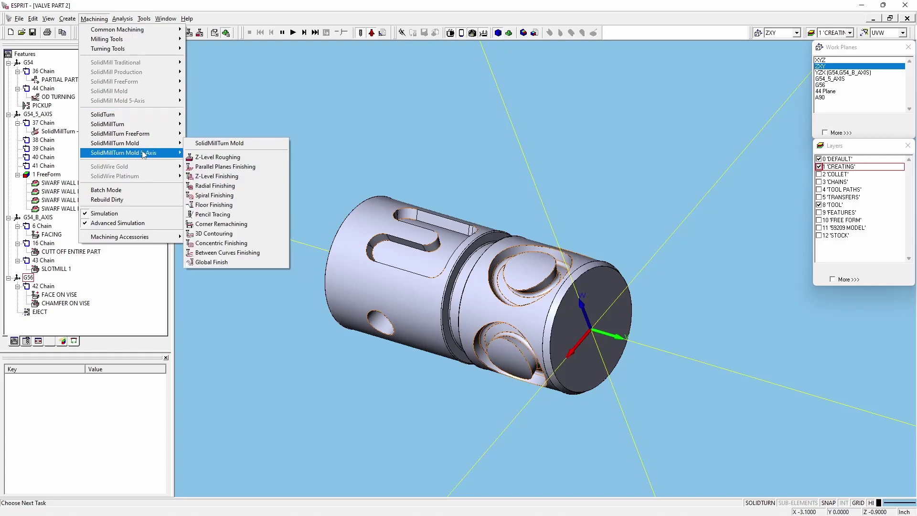
click(296, 146)
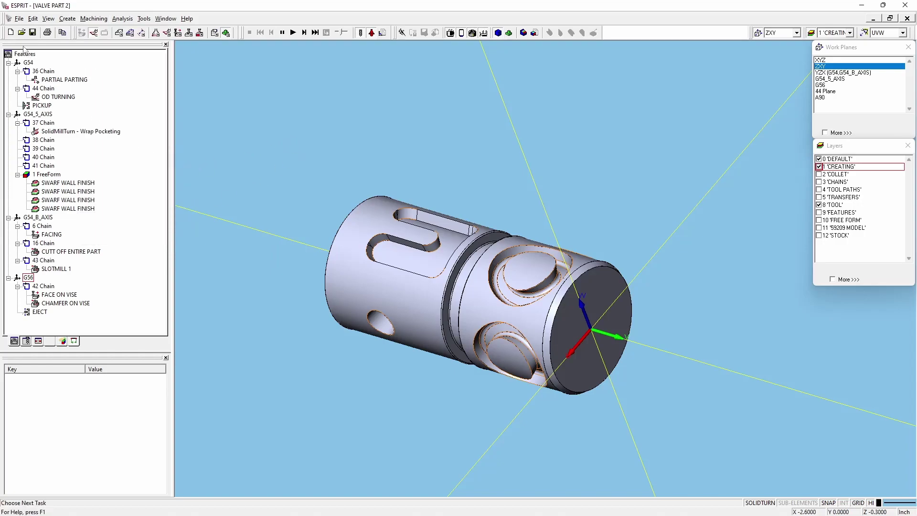
Switch the toolbar to the Geometry tools, then to the Solid Modeling tools
click(130, 32)
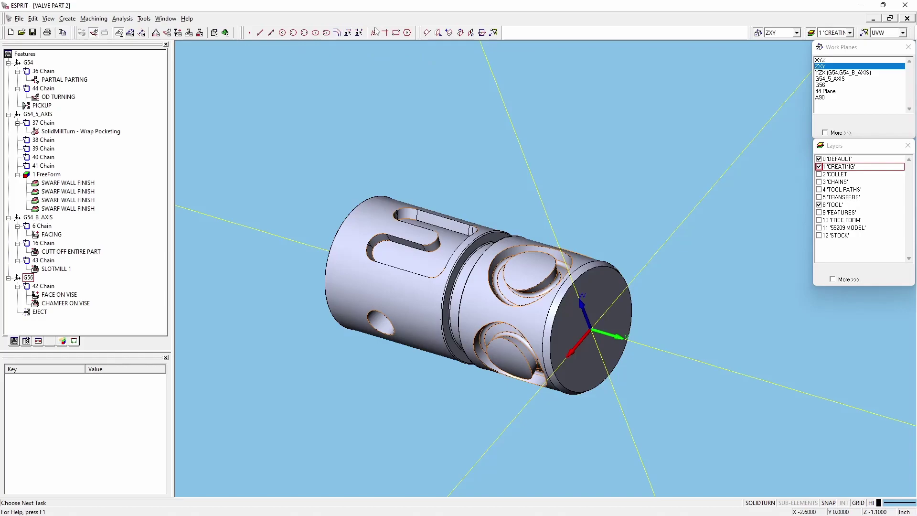
click(130, 33)
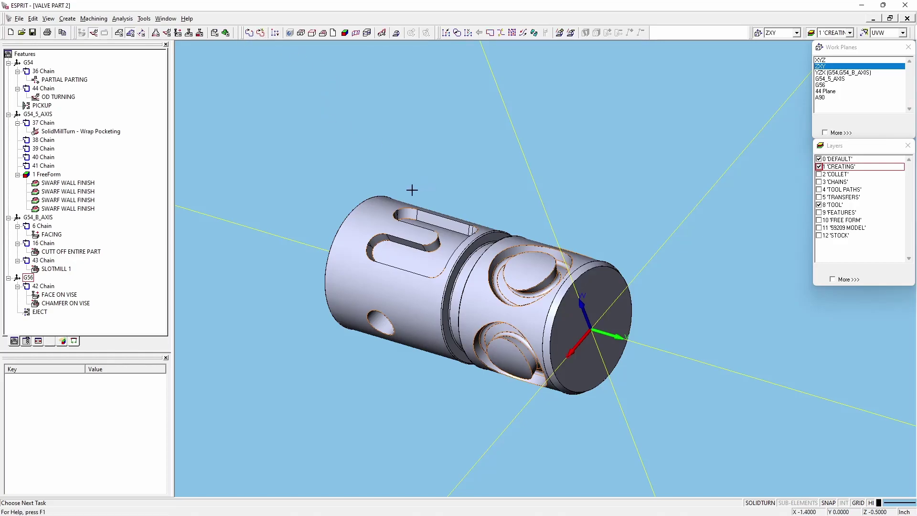
scroll(536, 289, down, 2)
scroll(536, 289, up, 6)
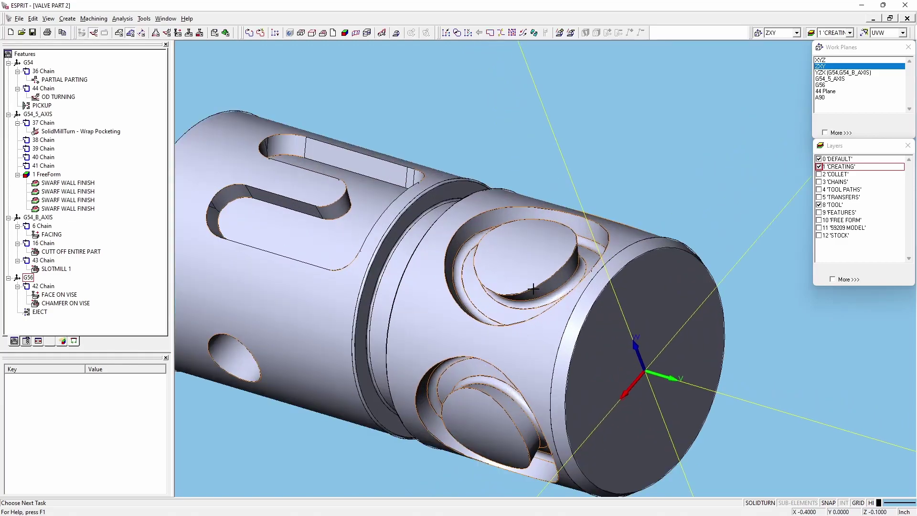
scroll(498, 329, down, 2)
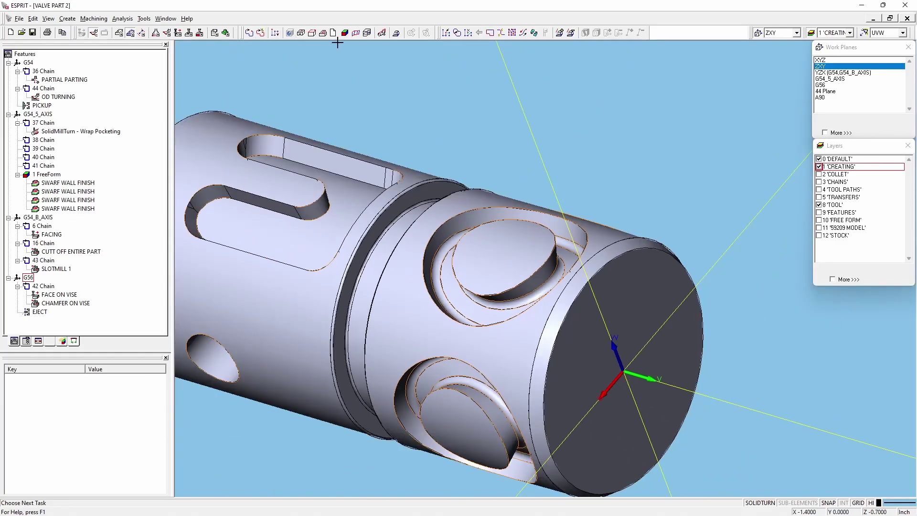
Highlight chains 36 and 38–41 in the Features tree, clear the selection, and change toolbars
click(47, 73)
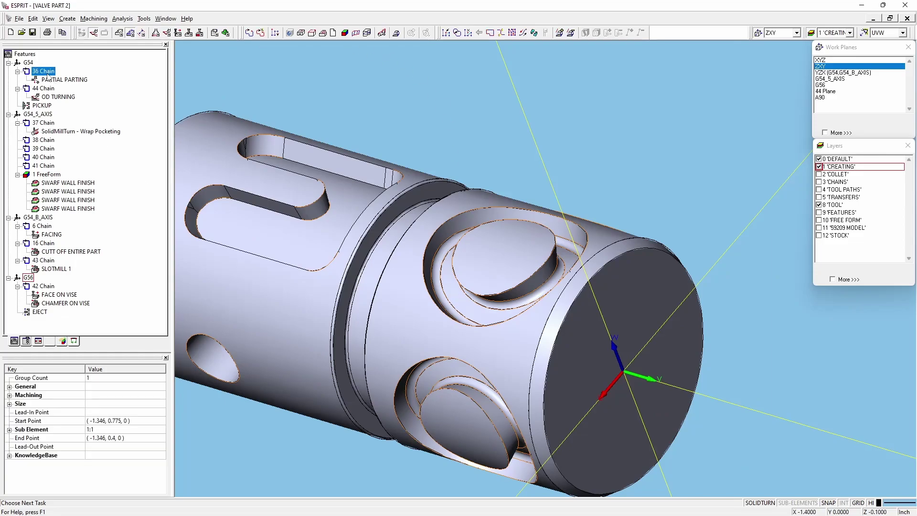
click(48, 142)
click(48, 150)
click(50, 157)
click(51, 166)
click(450, 129)
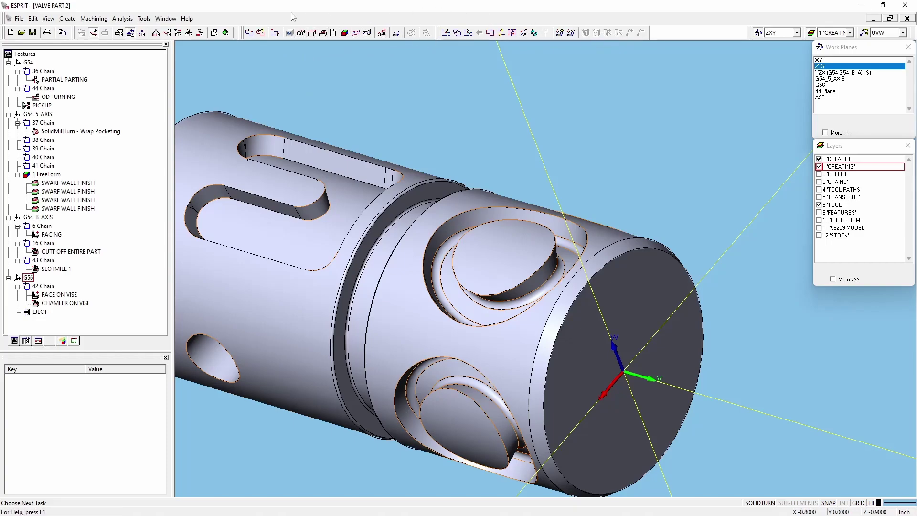
click(143, 35)
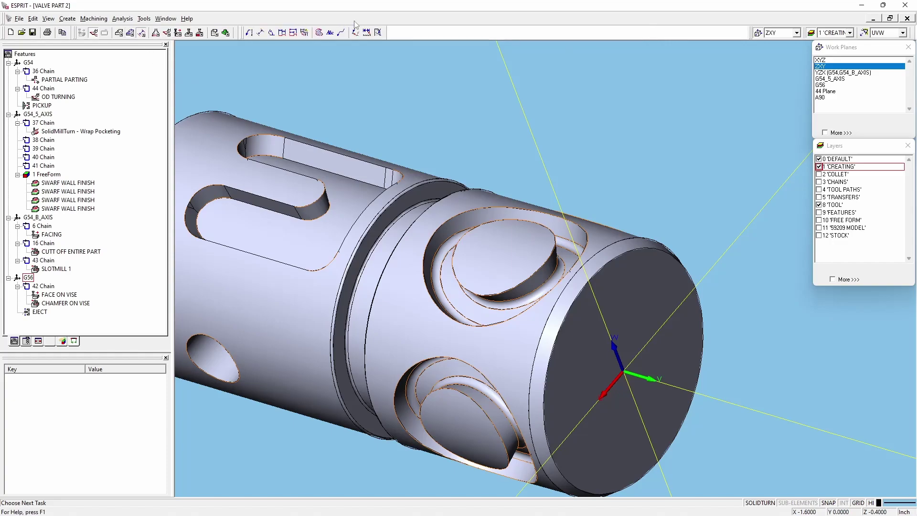
Show the turning toolbar and browse the Machining menu without running anything
click(156, 35)
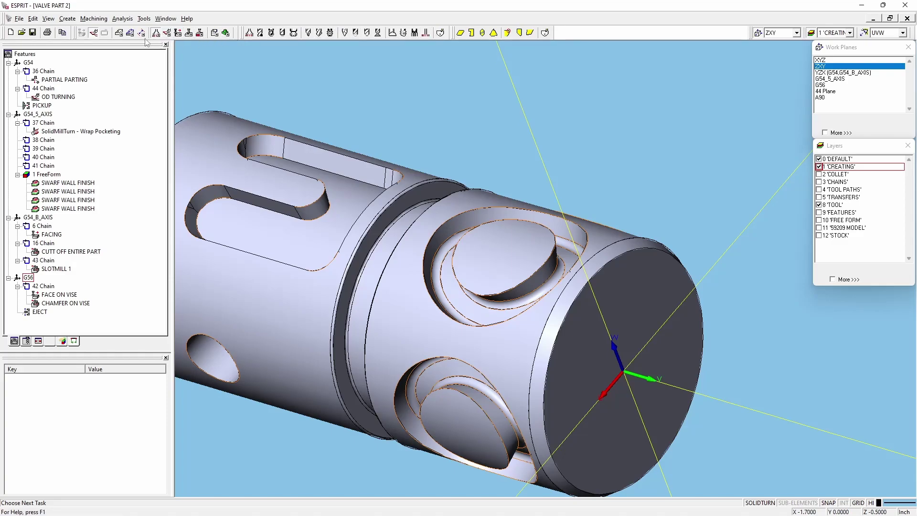
click(94, 18)
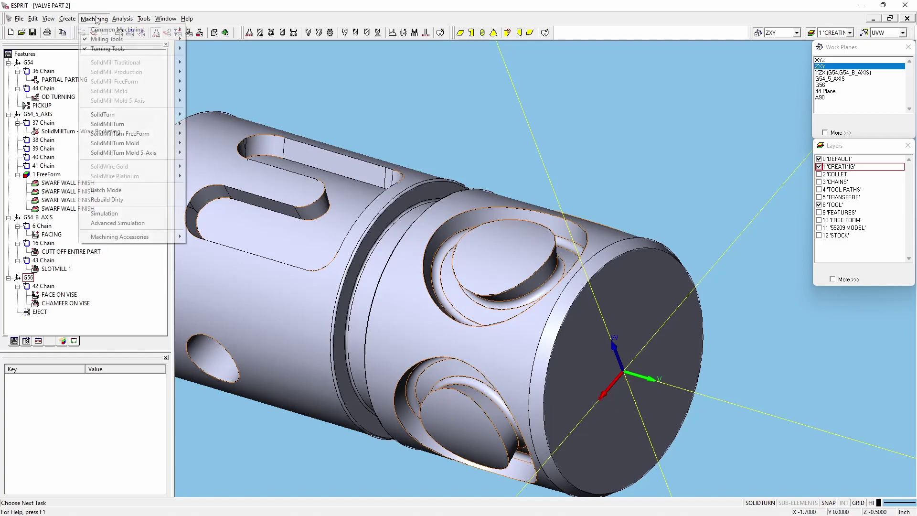
mouse_move(138, 135)
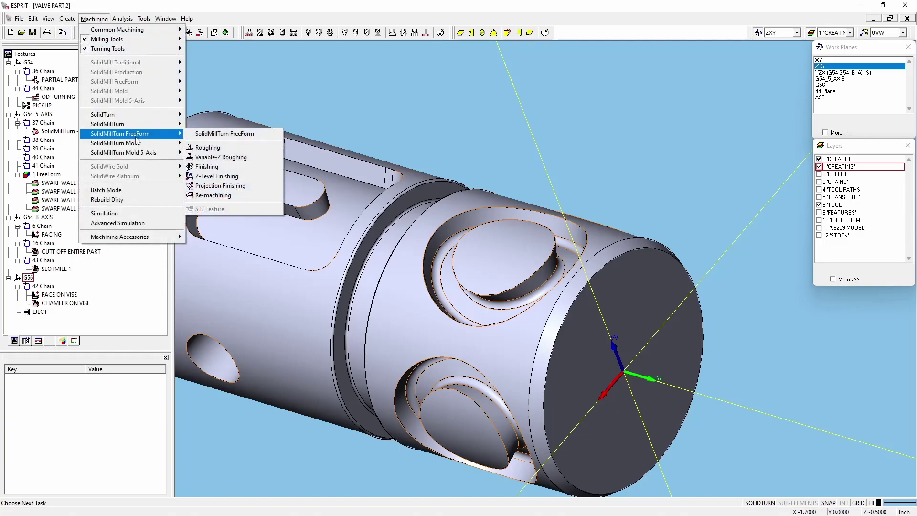
click(265, 82)
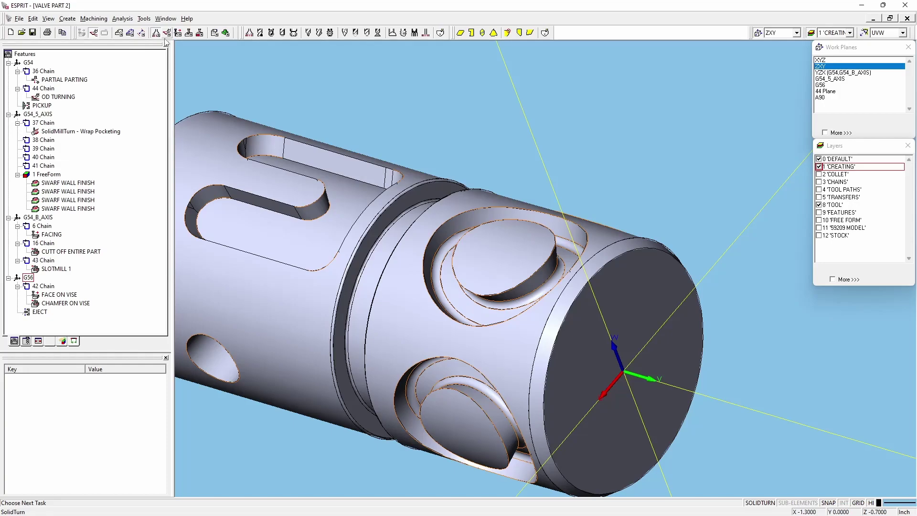
Cycle through the SolidTurn/SolidMillTurn toolbars to bring up the simulation playback controls
click(168, 32)
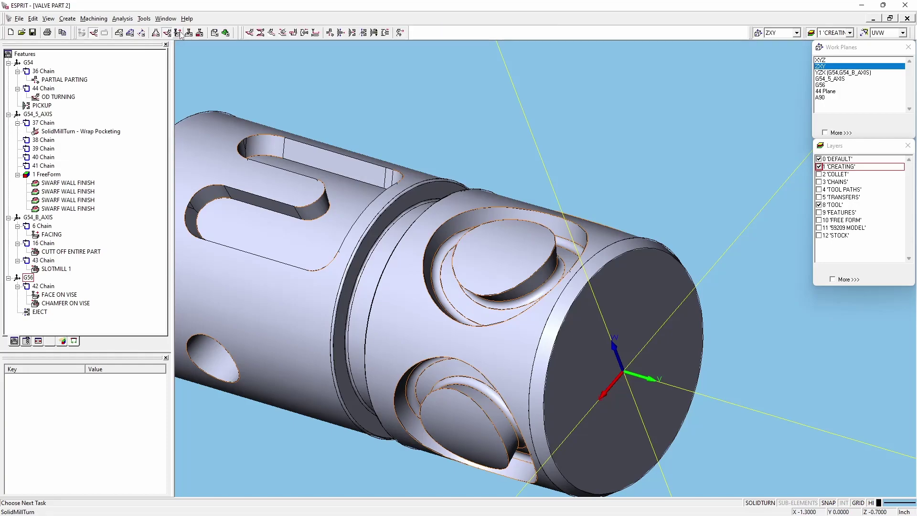
click(178, 32)
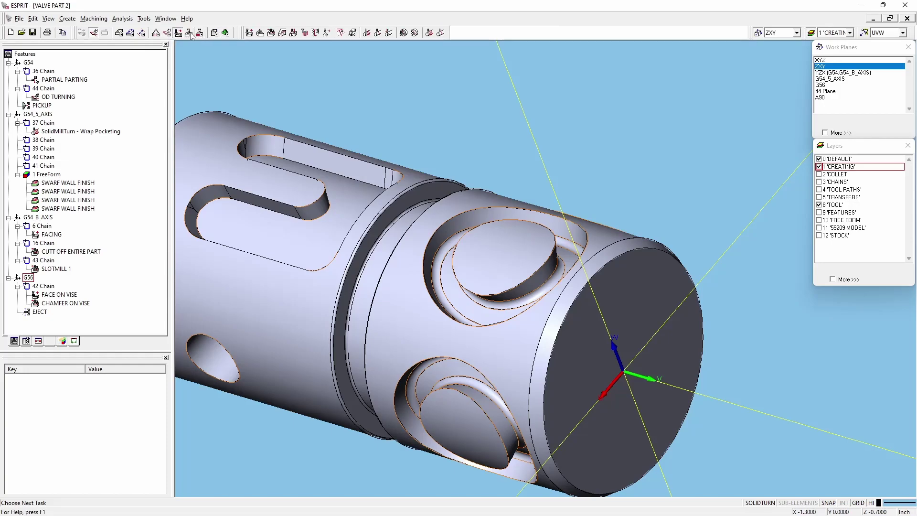
click(189, 33)
click(201, 33)
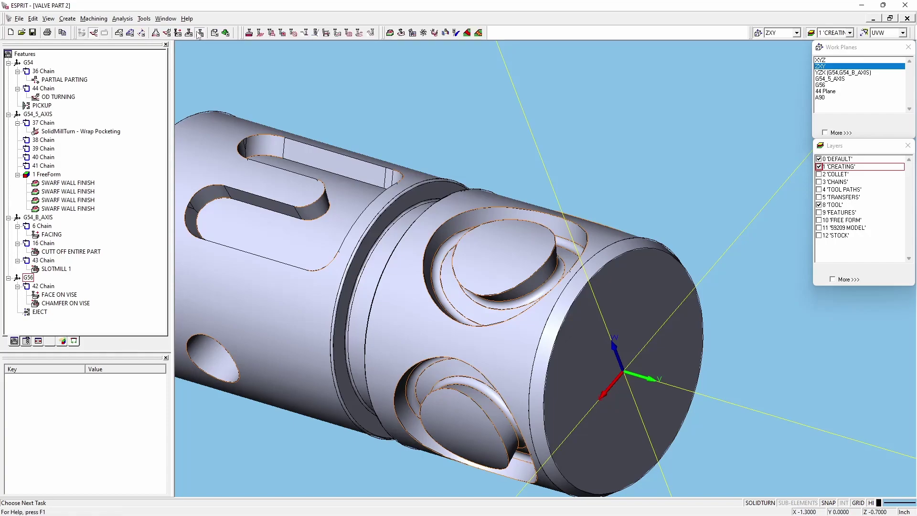
click(216, 34)
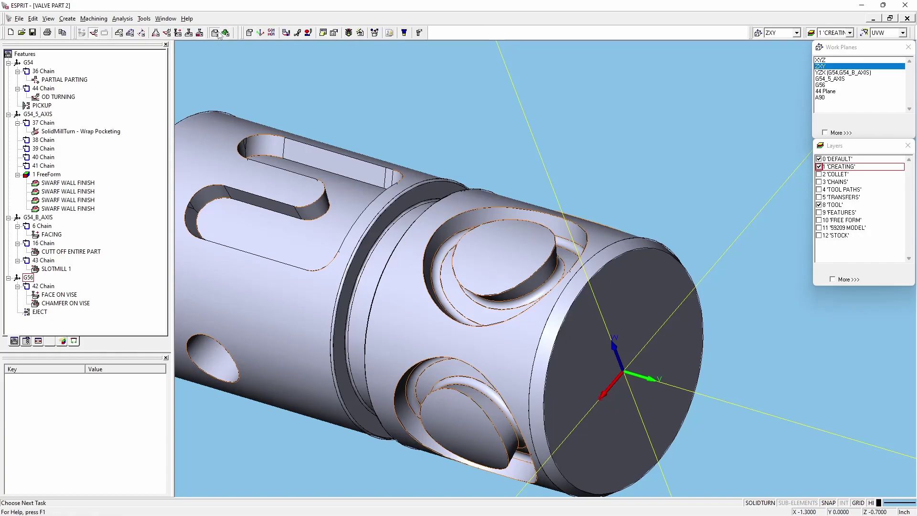
click(226, 33)
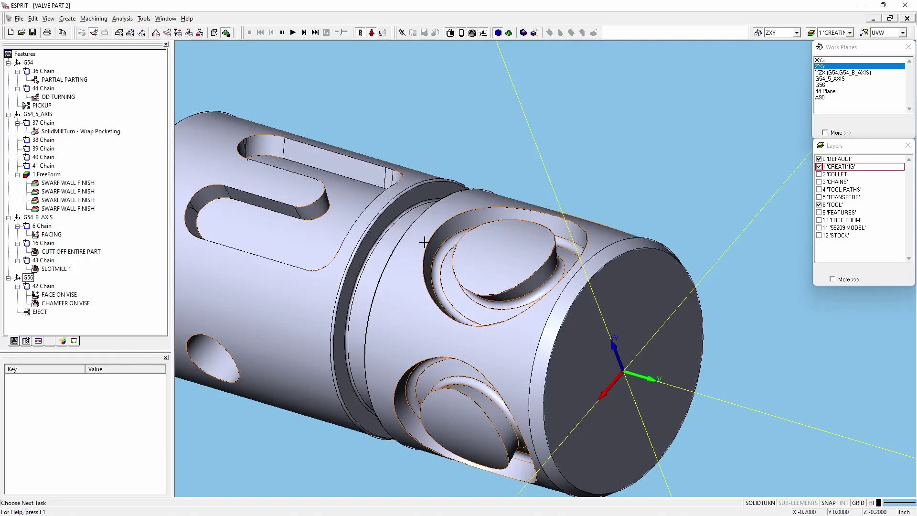
scroll(287, 210, down, 2)
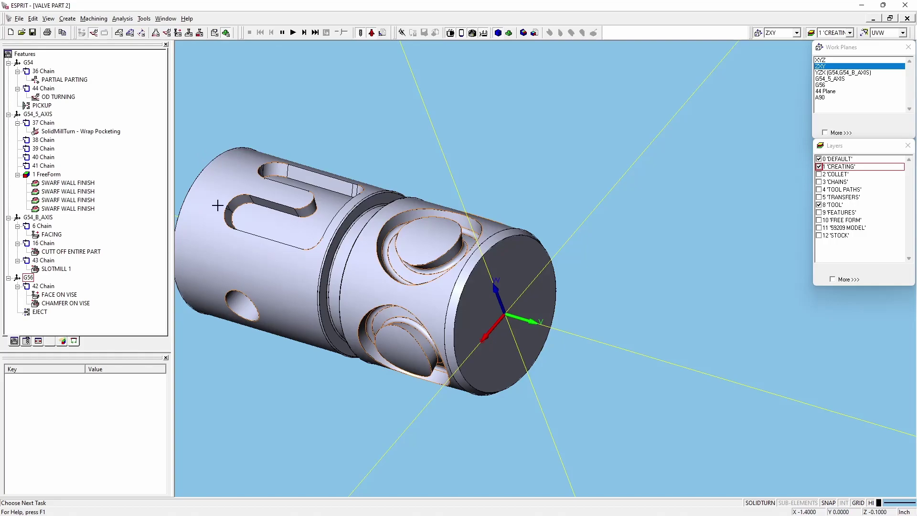
scroll(218, 205, up, 3)
scroll(290, 208, down, 3)
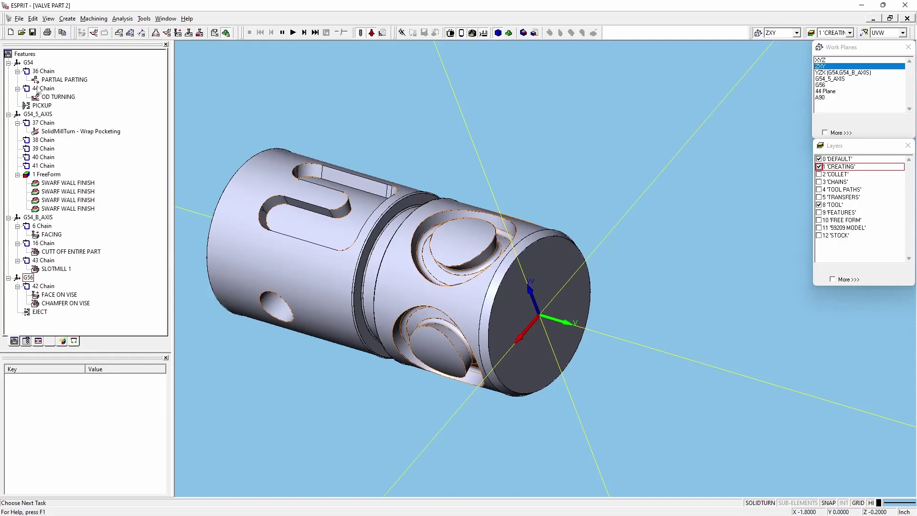
click(50, 115)
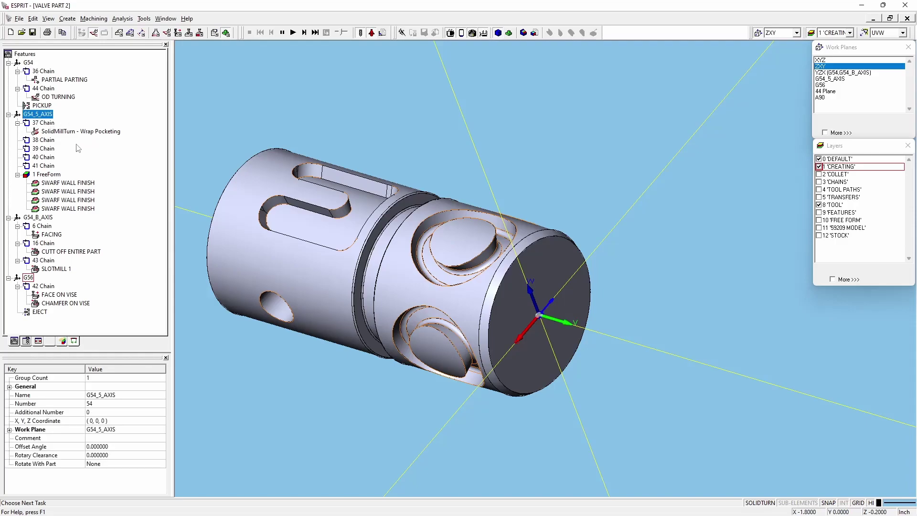
click(42, 218)
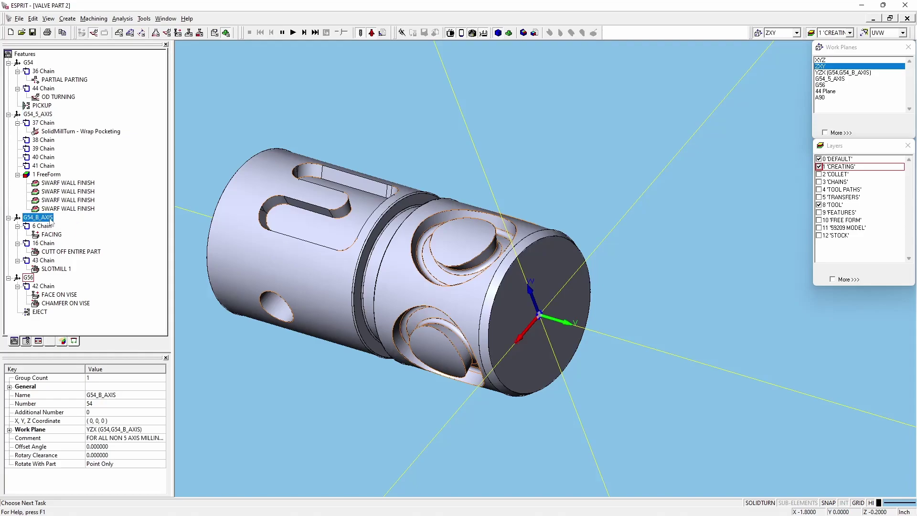
click(28, 63)
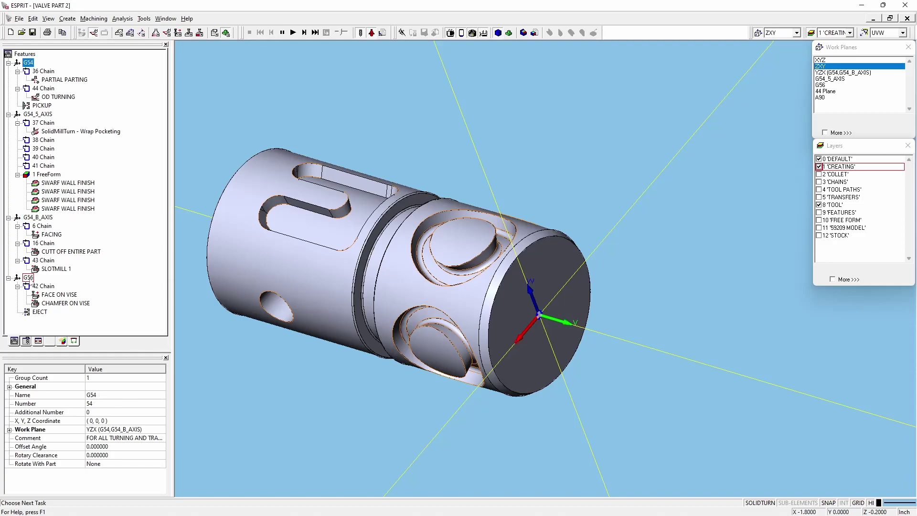
click(293, 113)
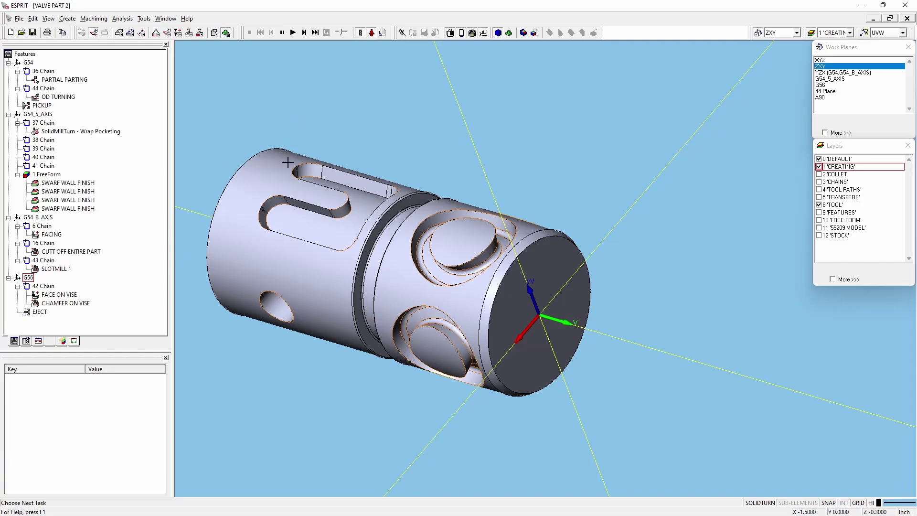
click(66, 97)
click(72, 81)
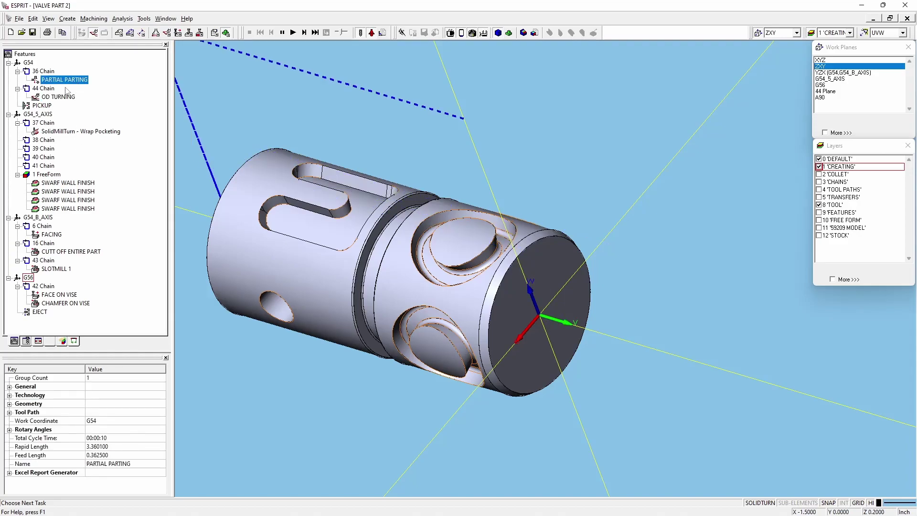
click(47, 105)
click(79, 132)
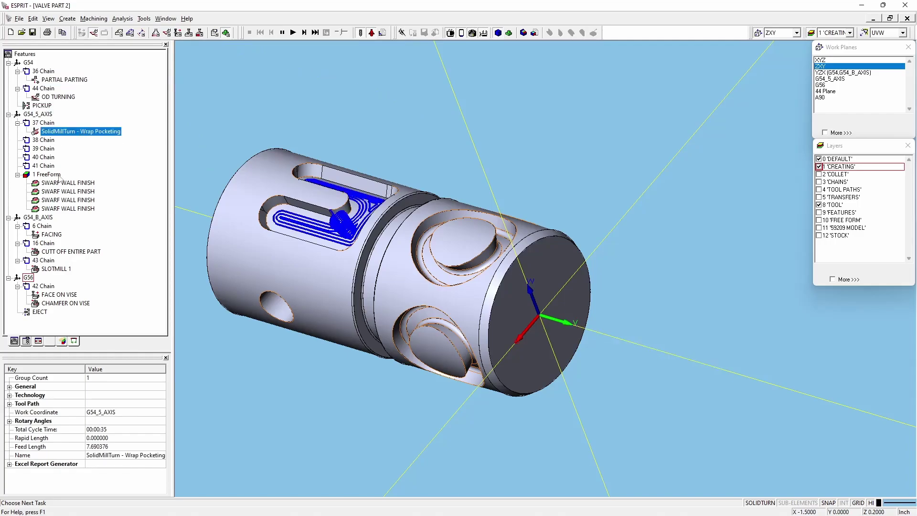
click(46, 157)
click(67, 191)
click(71, 209)
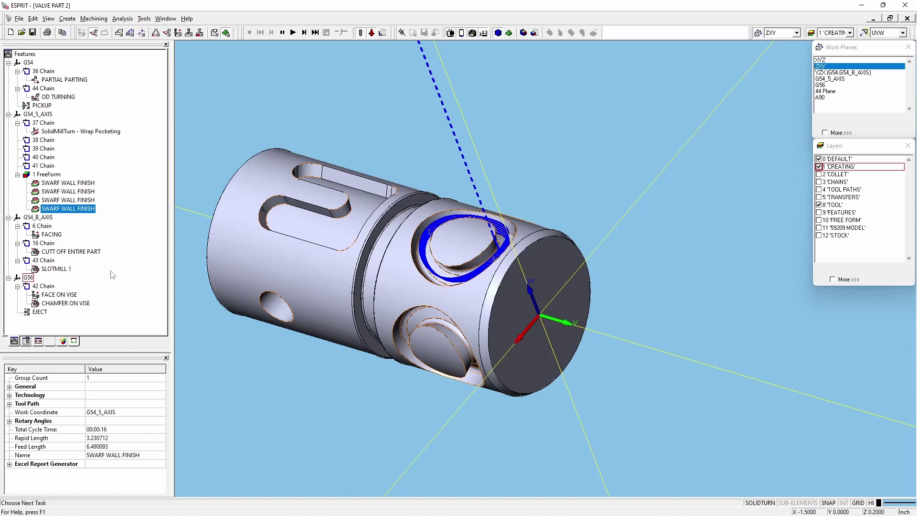
click(60, 252)
click(62, 269)
click(57, 294)
click(59, 304)
click(46, 313)
click(143, 257)
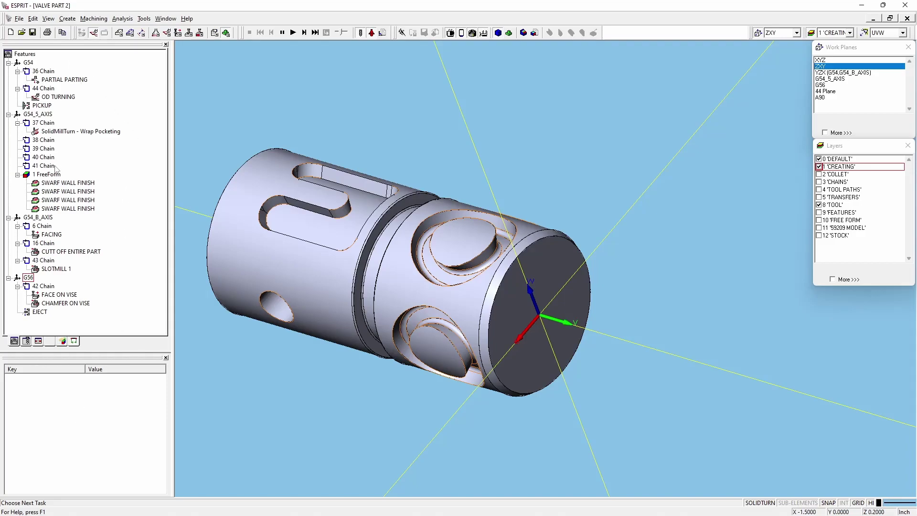
click(48, 140)
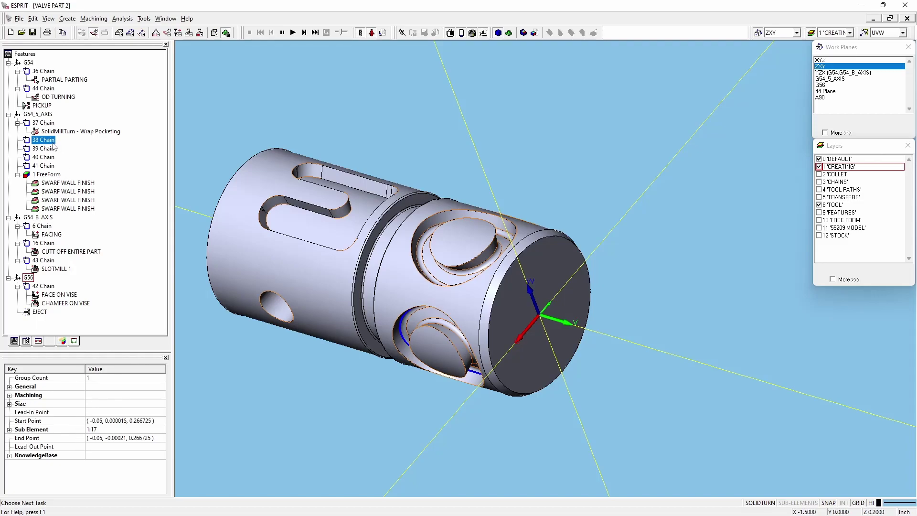
click(77, 183)
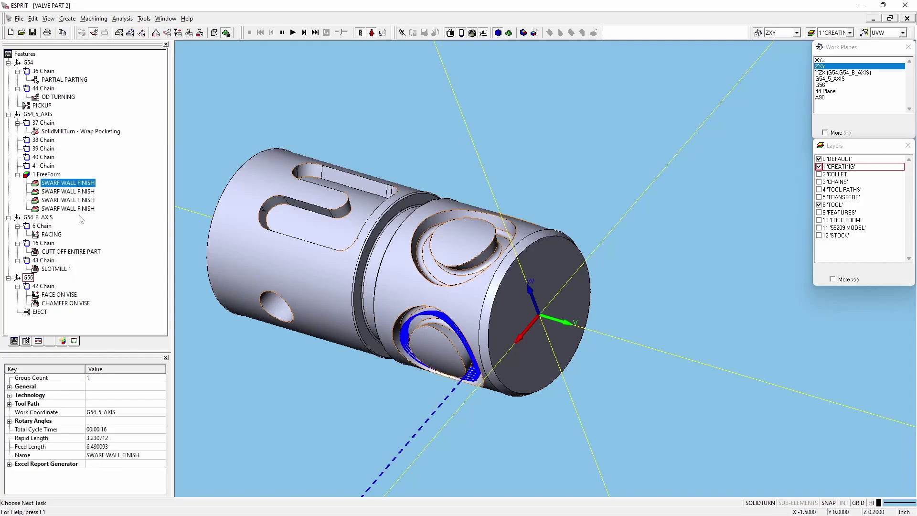
click(389, 88)
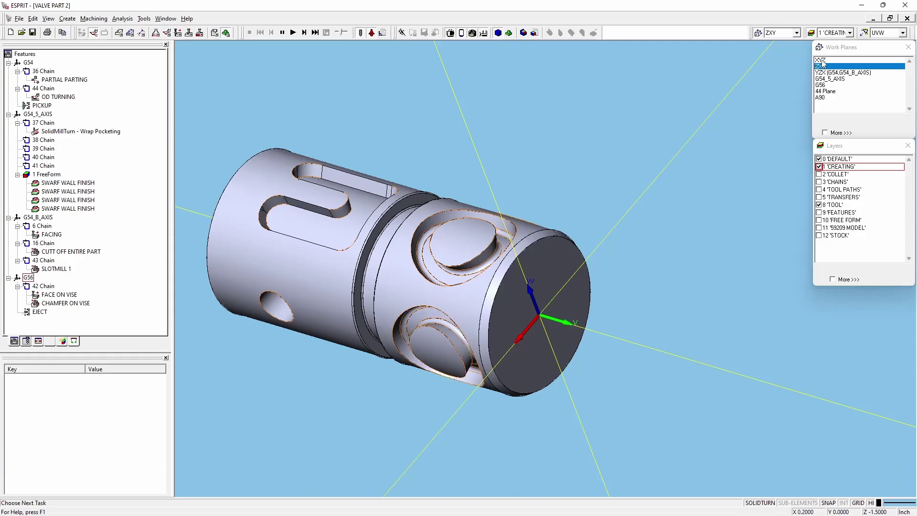
Select G54_5_AXIS in the Work Planes list, then bring the Layers list into focus
click(855, 57)
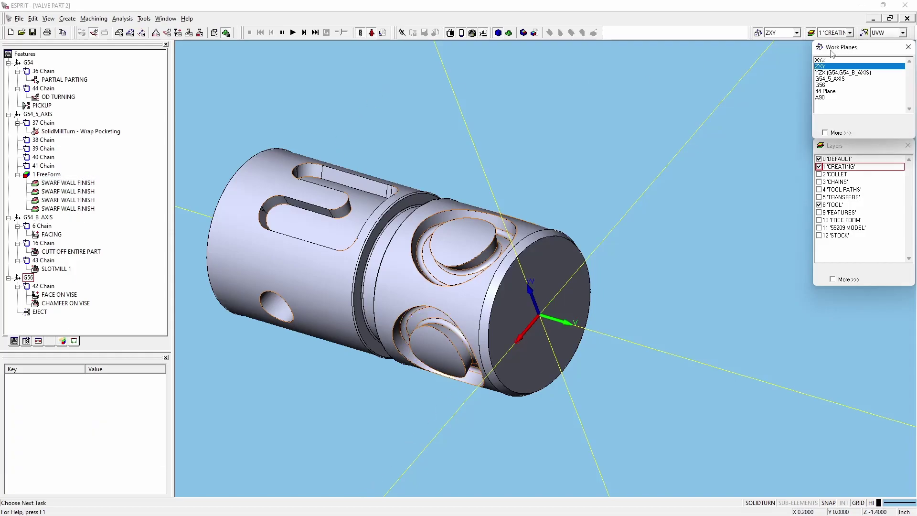
click(844, 79)
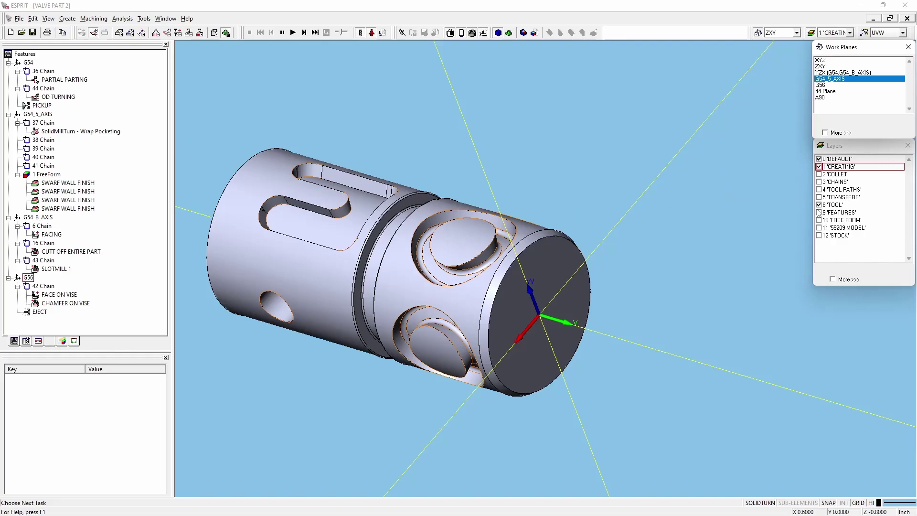
click(865, 153)
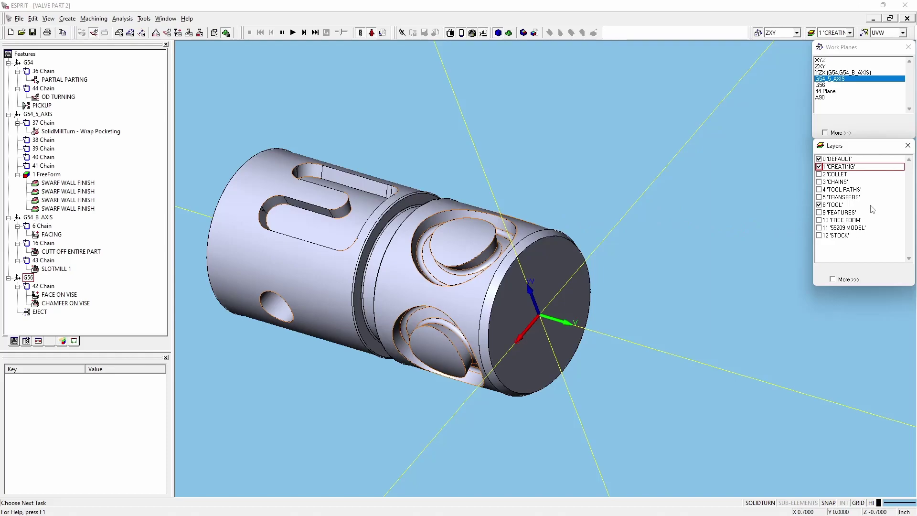
click(844, 174)
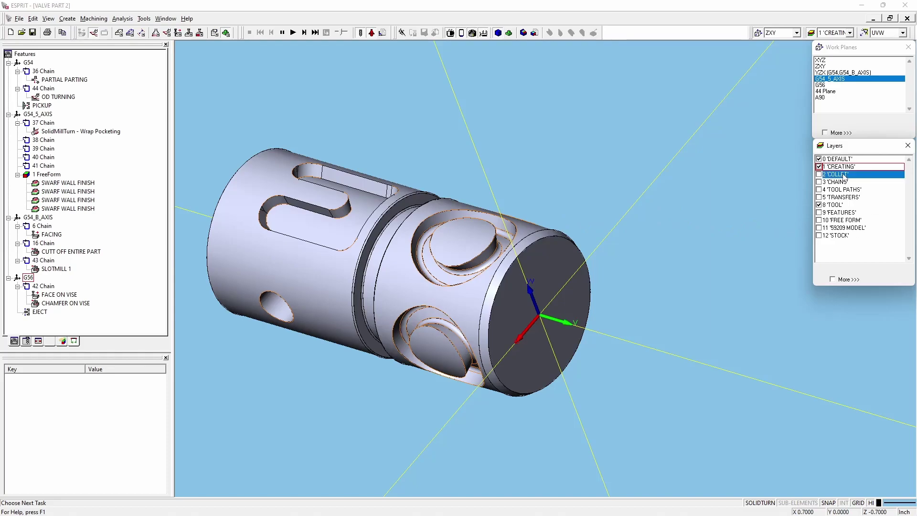
click(819, 175)
scroll(596, 240, down, 3)
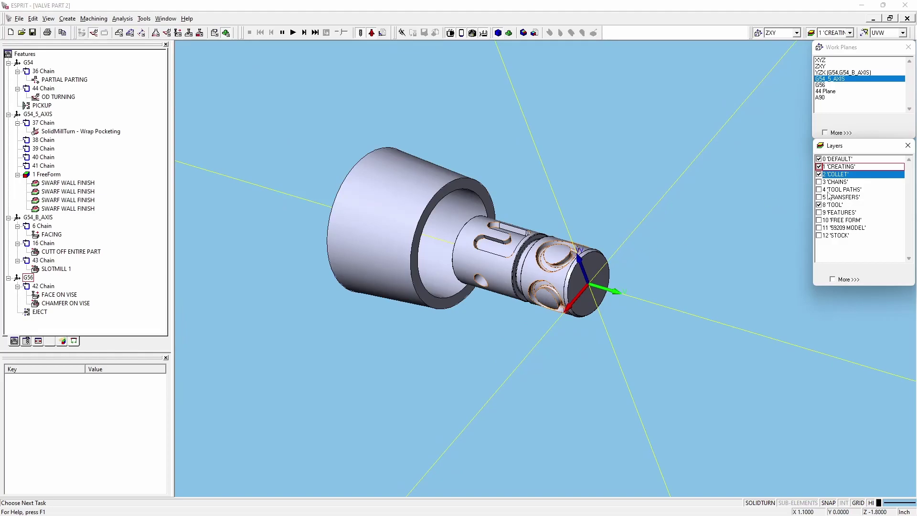
click(819, 174)
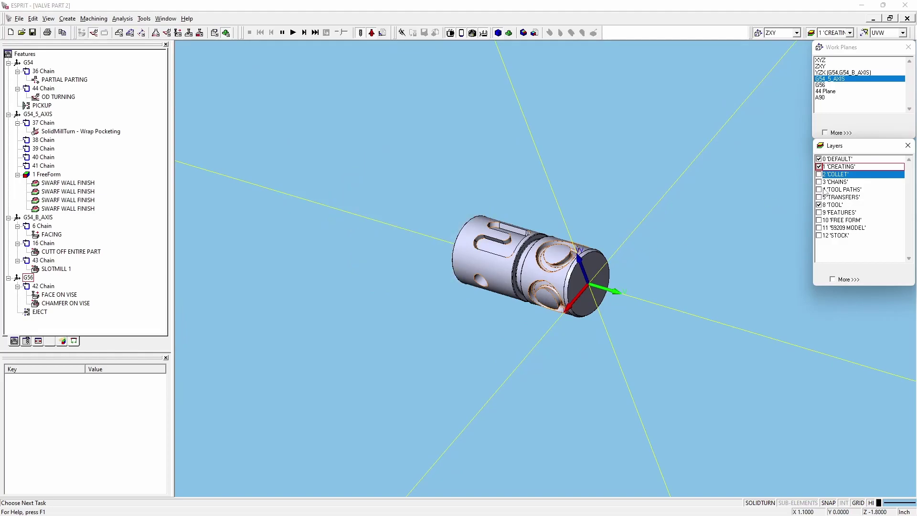
click(823, 184)
click(819, 182)
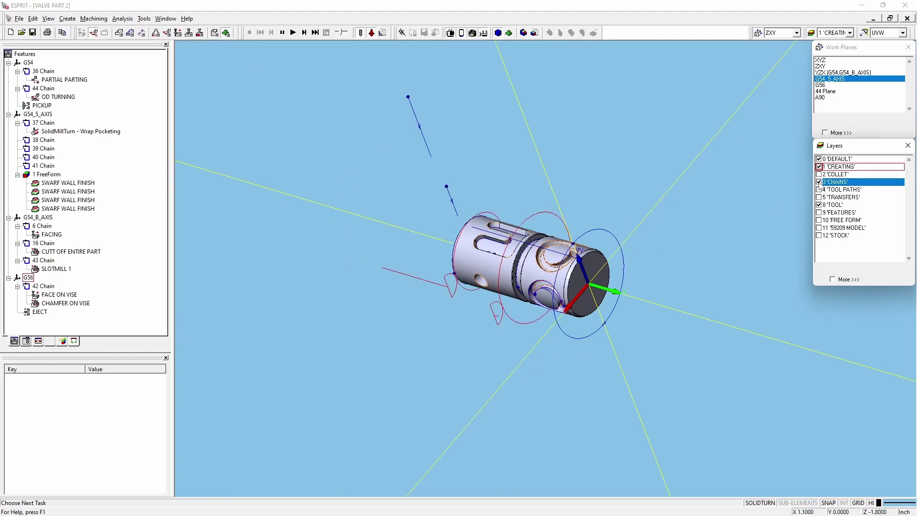
click(819, 183)
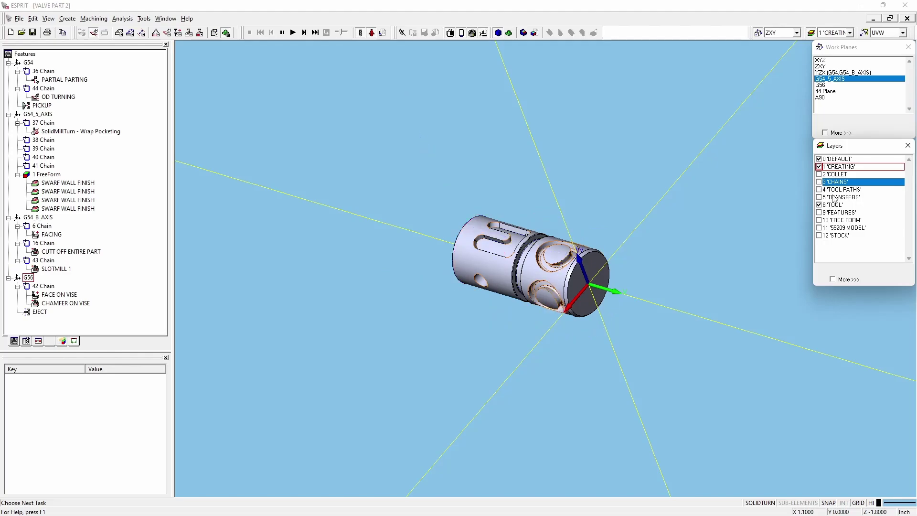
click(819, 190)
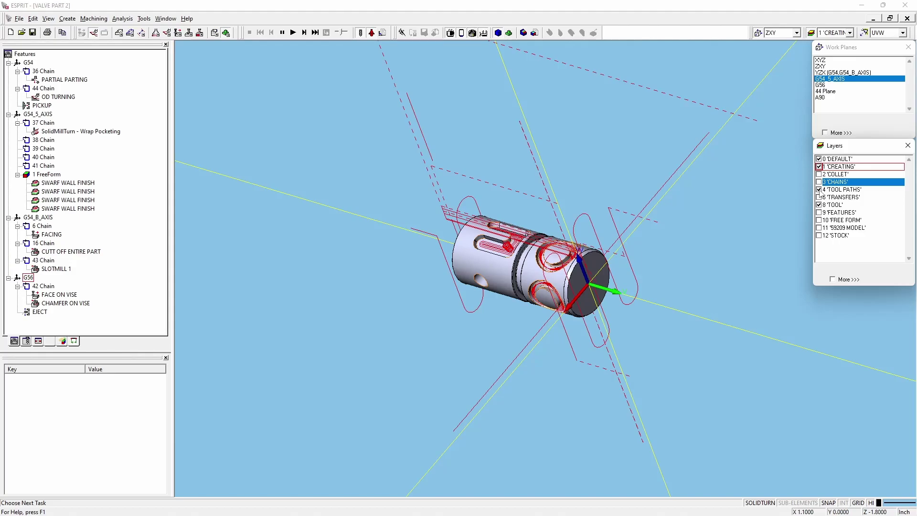
click(819, 190)
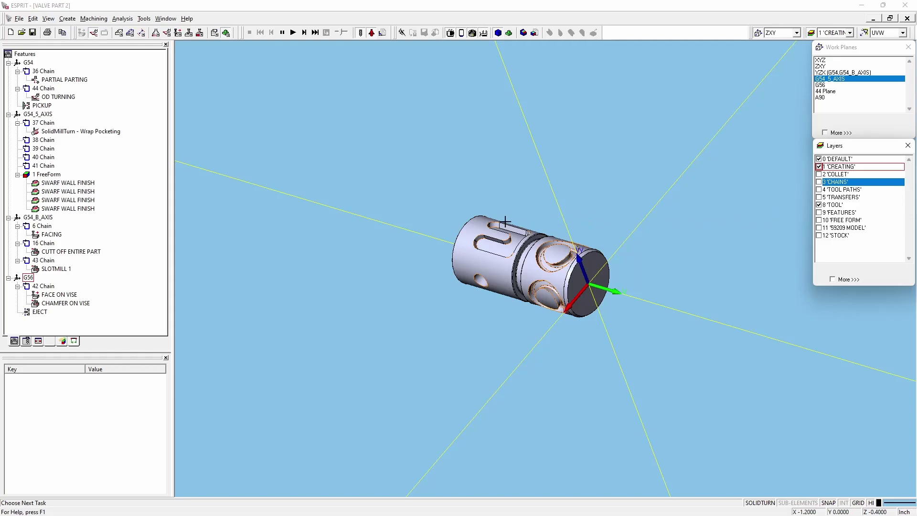
Zoom in on the part and make 4 TOOL PATHS the current layer
scroll(531, 243, up, 5)
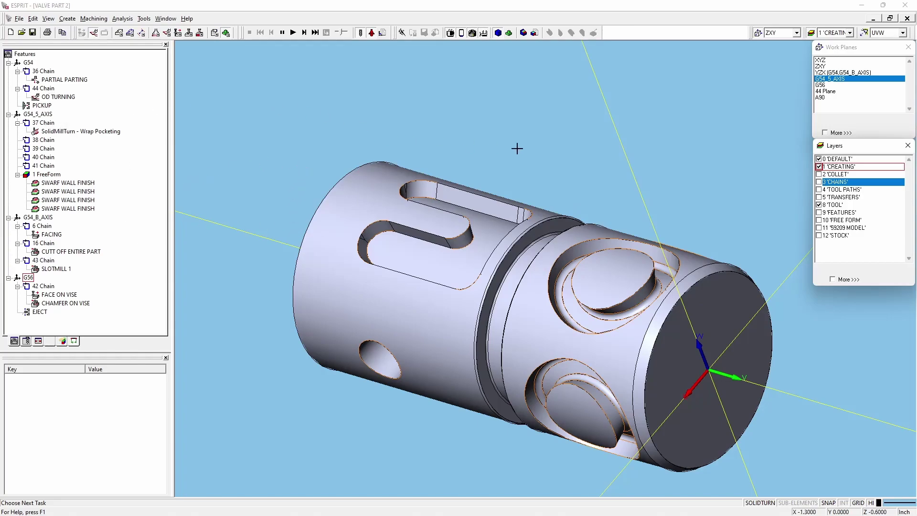
click(848, 190)
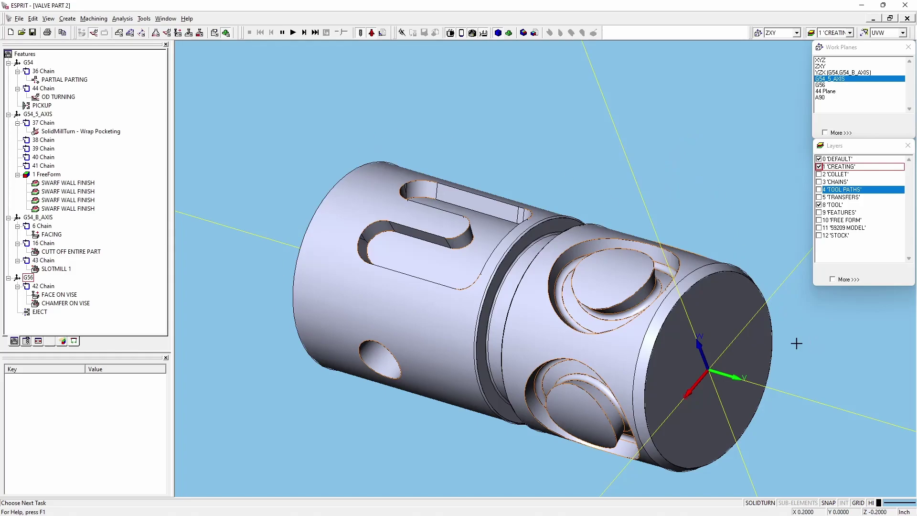
scroll(803, 345, down, 2)
scroll(804, 344, up, 2)
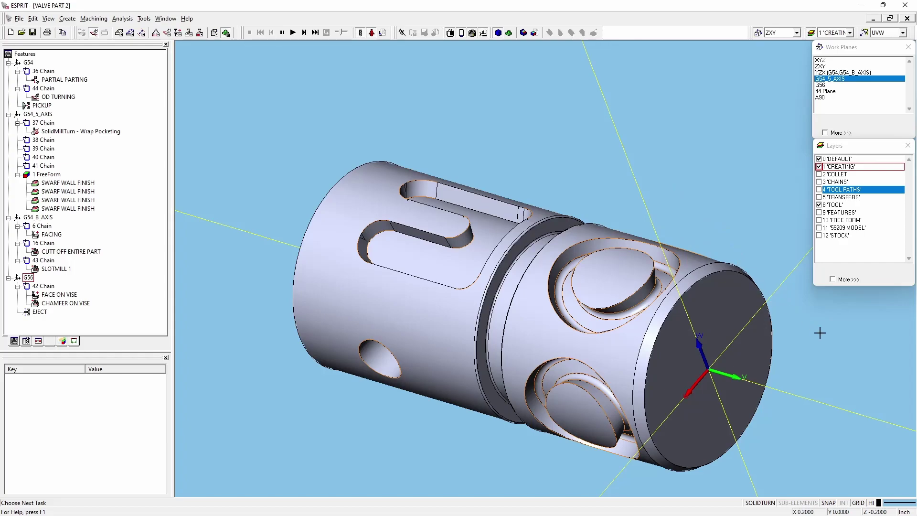
Turn off the UVW Axis display in the View menu
scroll(795, 344, up, 2)
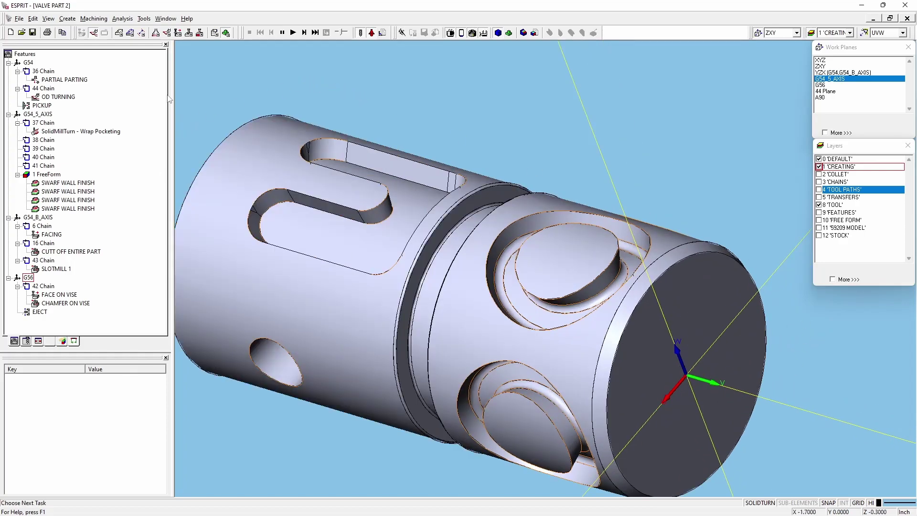
click(48, 19)
click(71, 86)
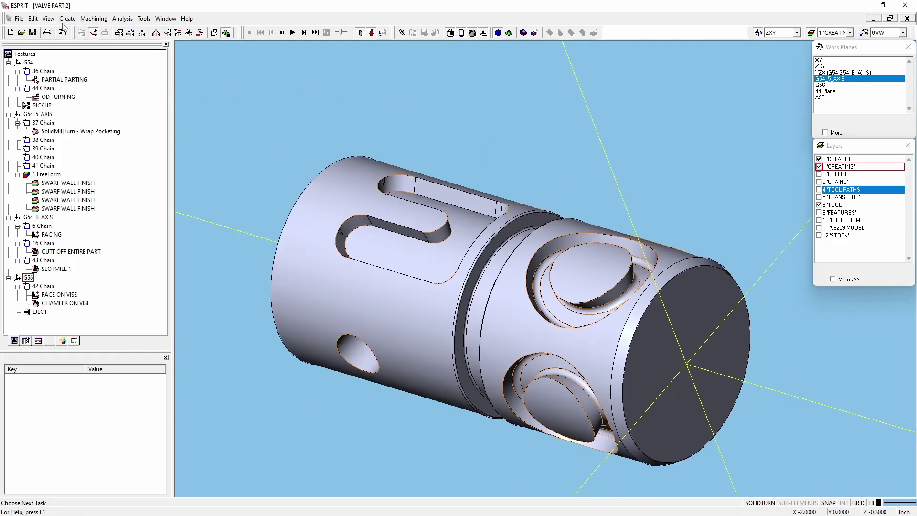
Switch UVW Axis display back on, select the valve solid, and browse the Create menu
click(49, 19)
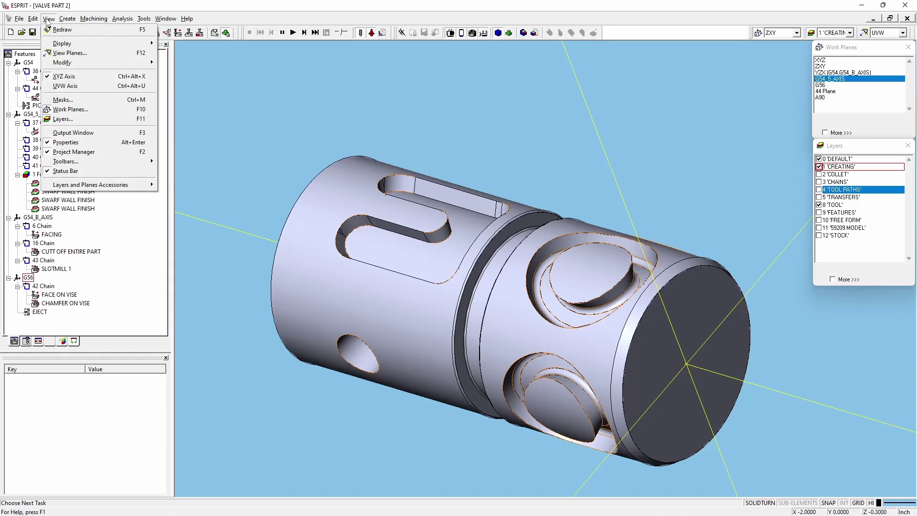
click(72, 86)
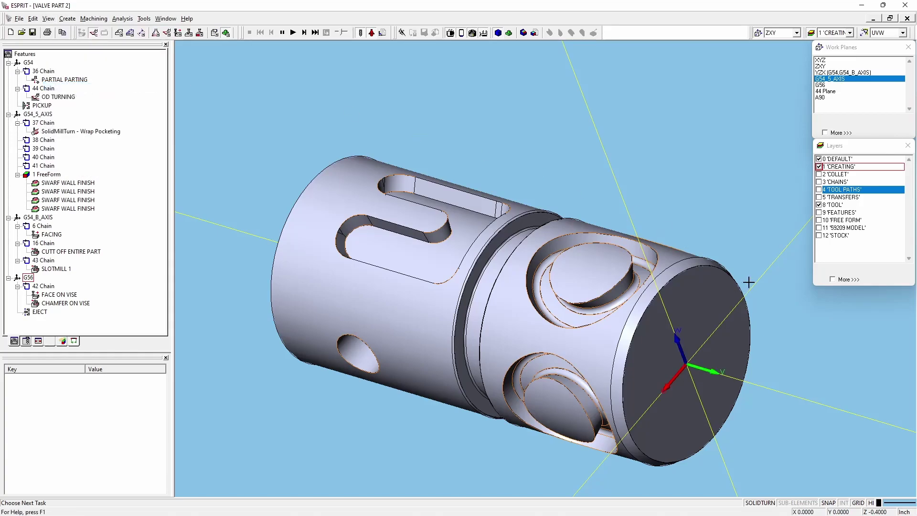
click(487, 220)
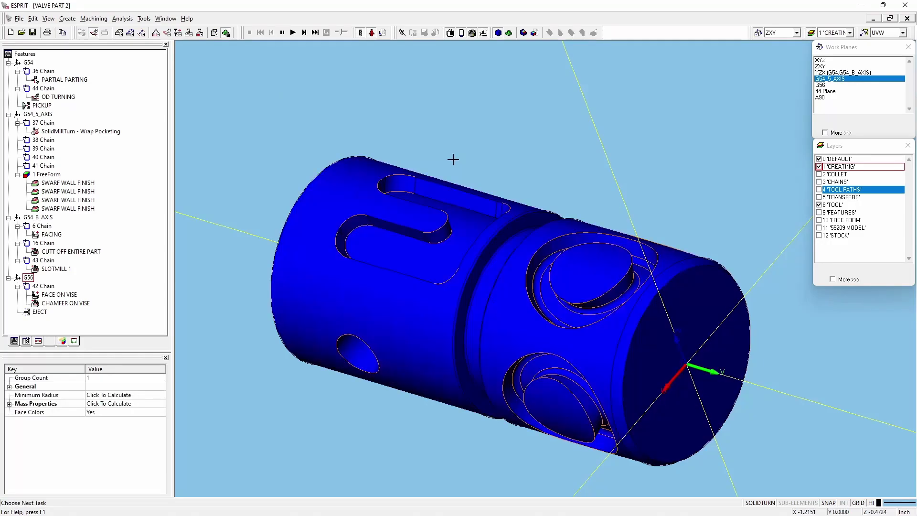
click(334, 119)
click(69, 19)
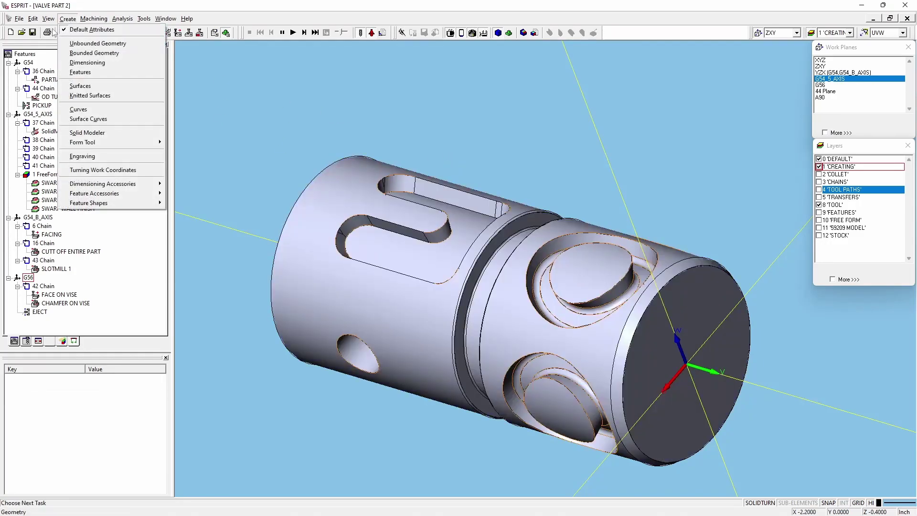
mouse_move(48, 21)
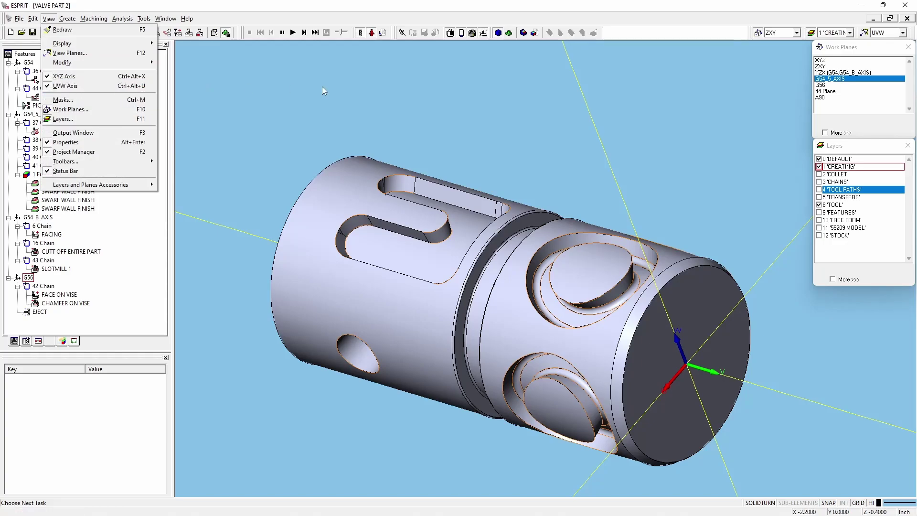
click(403, 84)
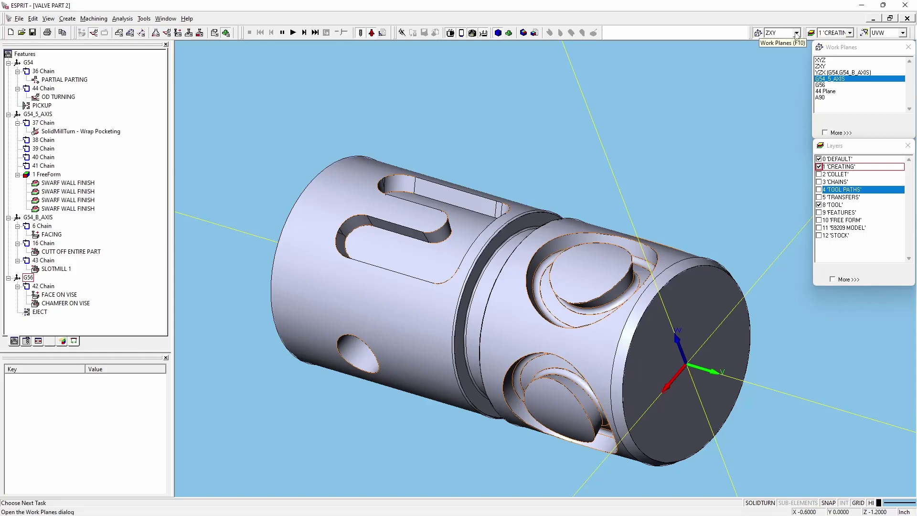
click(888, 35)
click(884, 38)
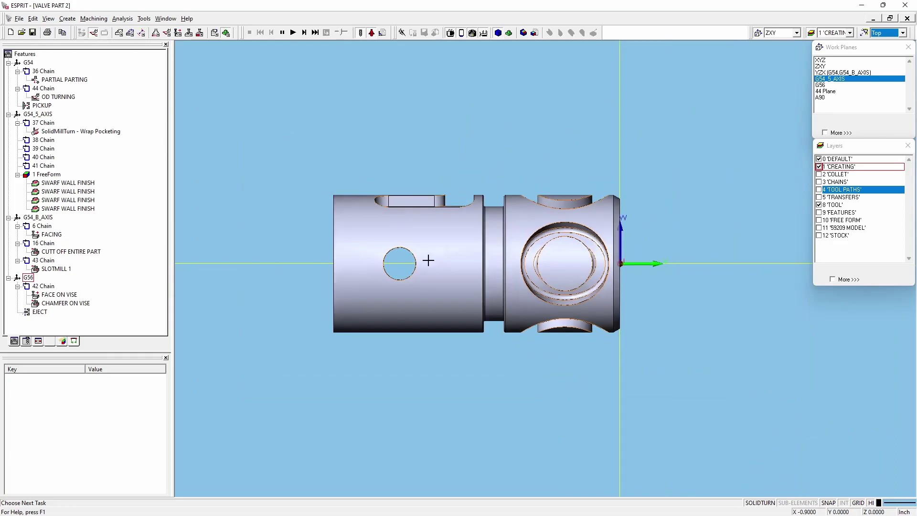
scroll(429, 260, down, 2)
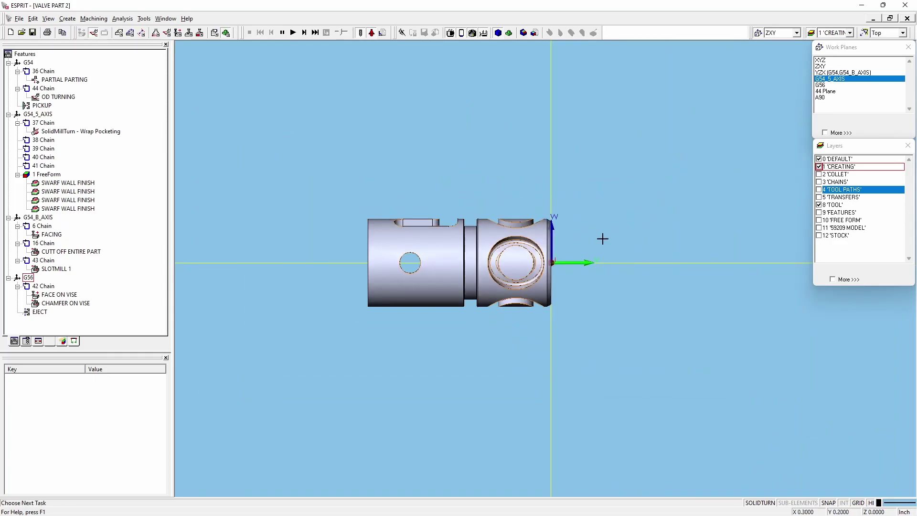
middle_drag(616, 254, 580, 303)
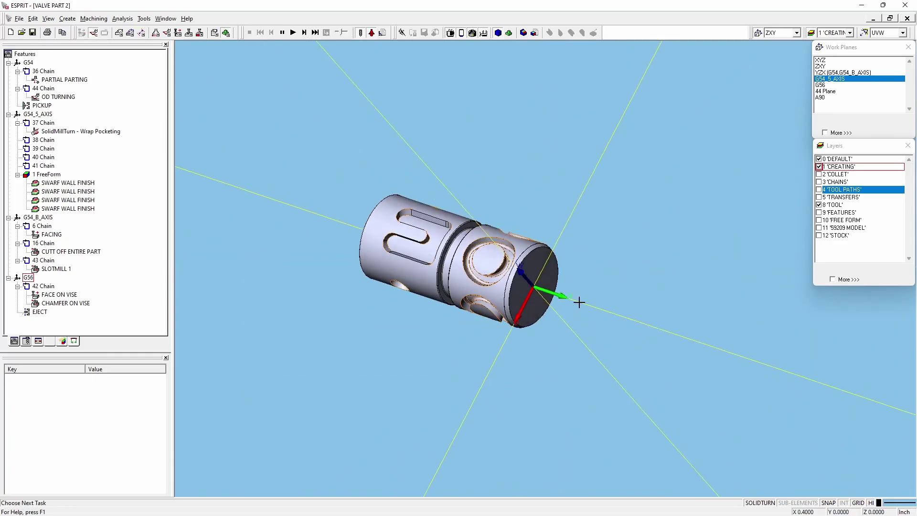
scroll(479, 258, up, 2)
shift+middle_drag(355, 242, 448, 332)
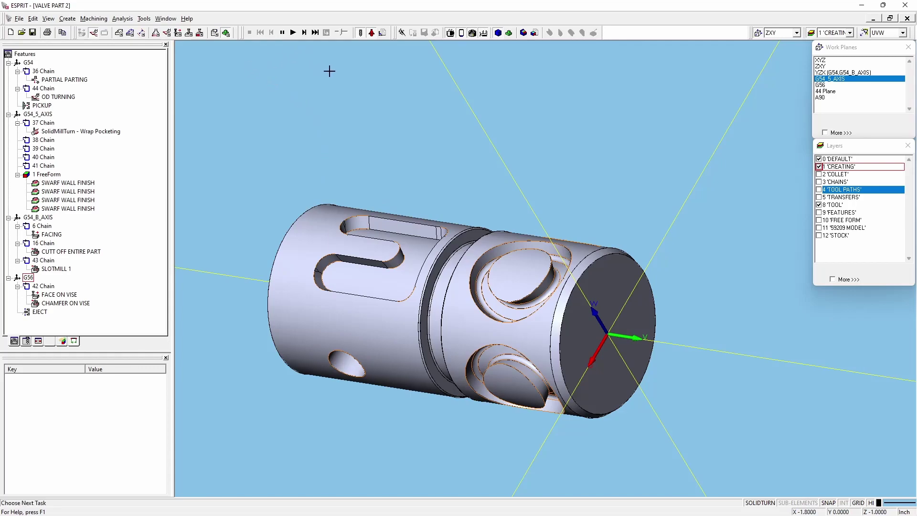
Play the simulation and zoom out to show the whole machine and bar feeder
click(294, 34)
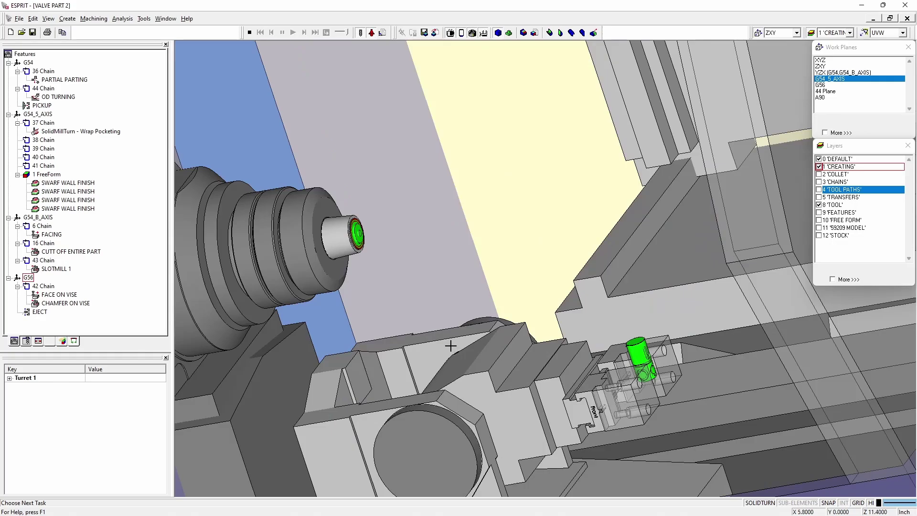
scroll(363, 268, down, 6)
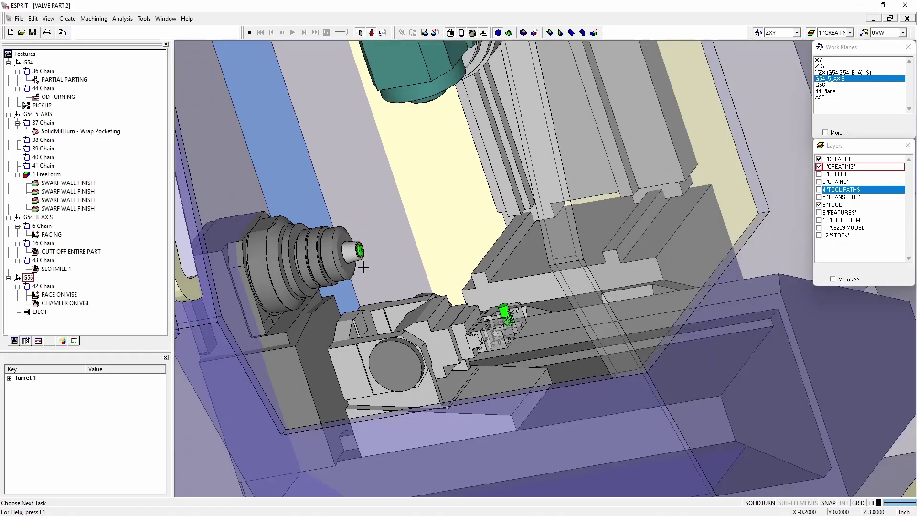
scroll(449, 354, down, 3)
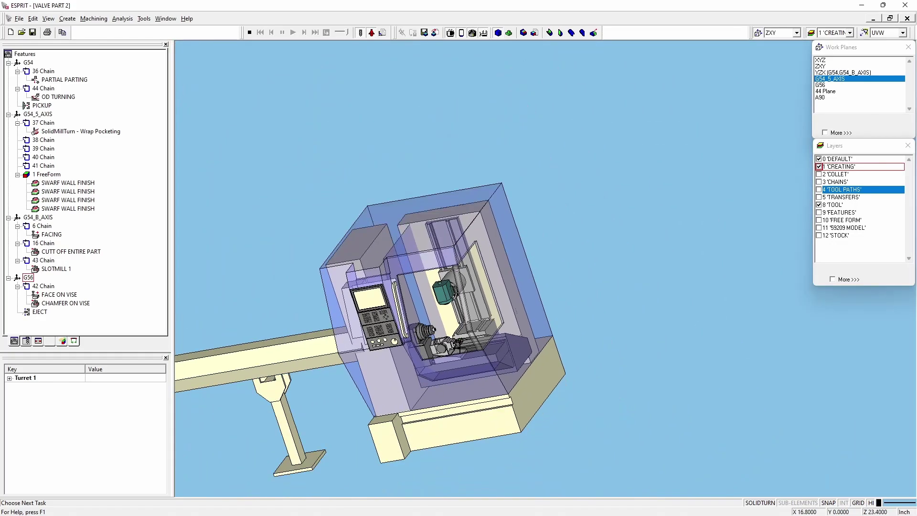
Switch to the Top view and zoom on the machine and bar feeder
click(897, 35)
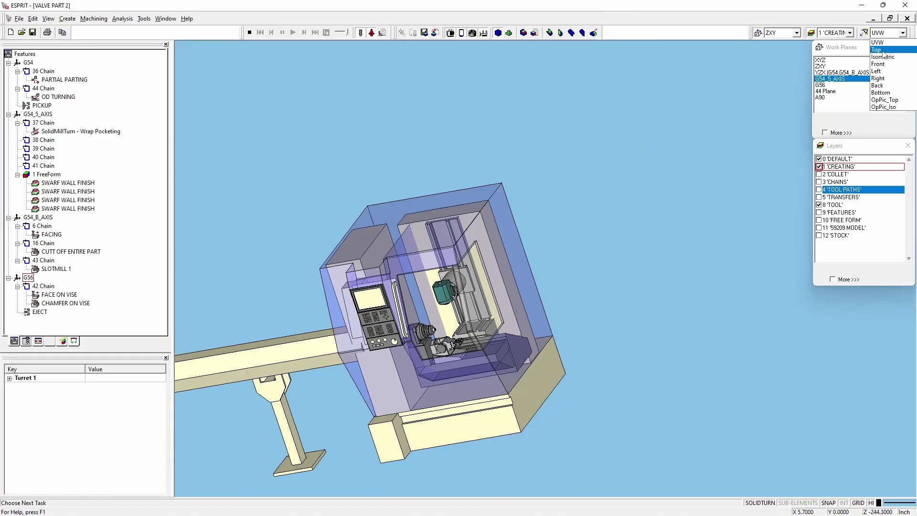
click(884, 43)
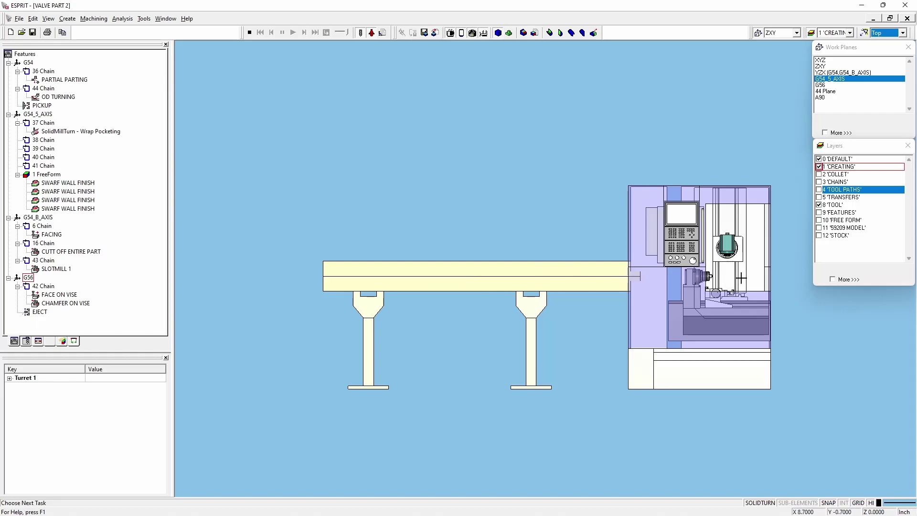
scroll(716, 266, down, 2)
scroll(717, 266, up, 4)
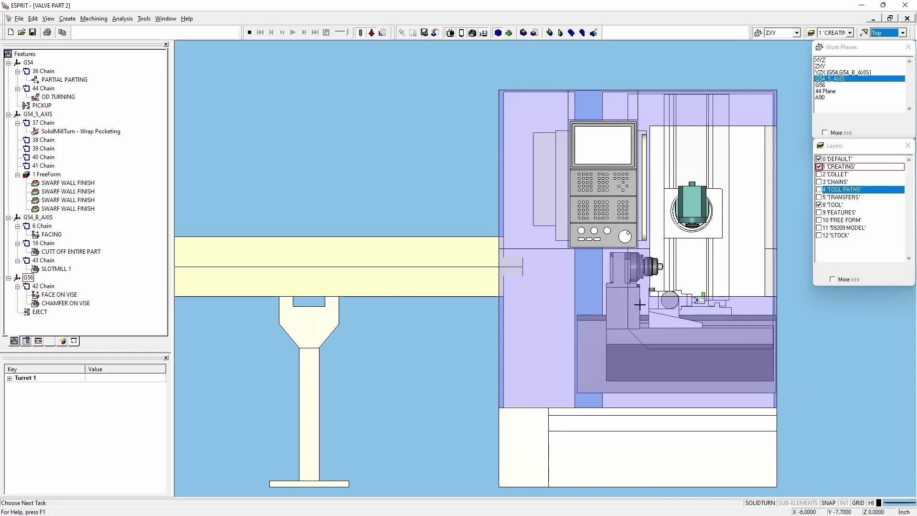
middle_drag(729, 300, 705, 325)
scroll(731, 287, up, 3)
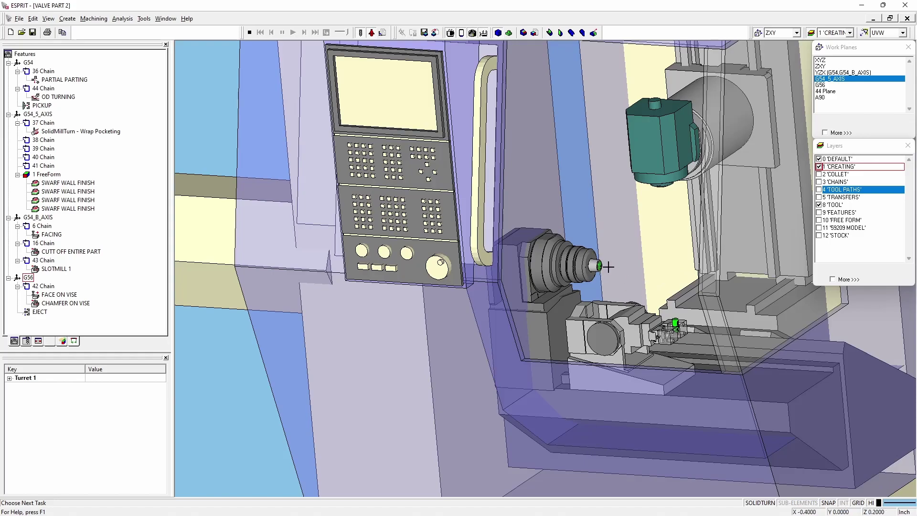
scroll(628, 259, up, 5)
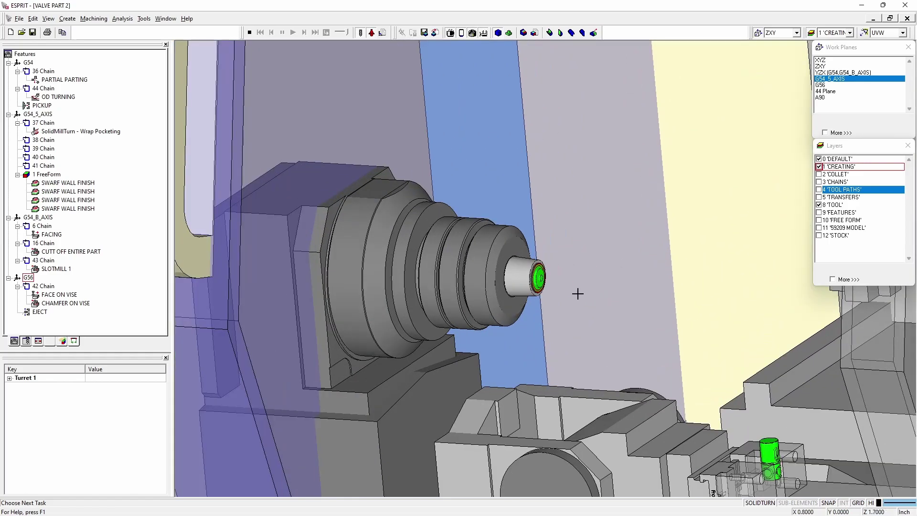
scroll(566, 282, down, 1)
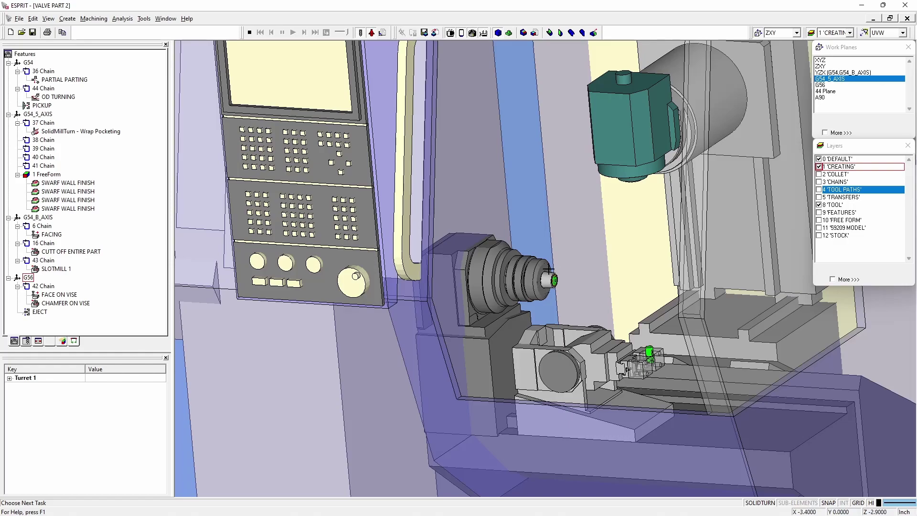
scroll(559, 269, up, 3)
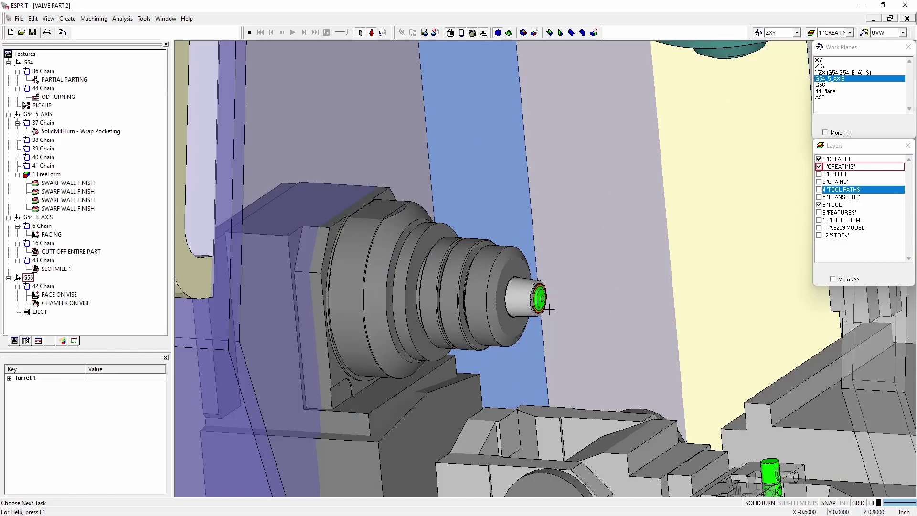
scroll(625, 393, down, 5)
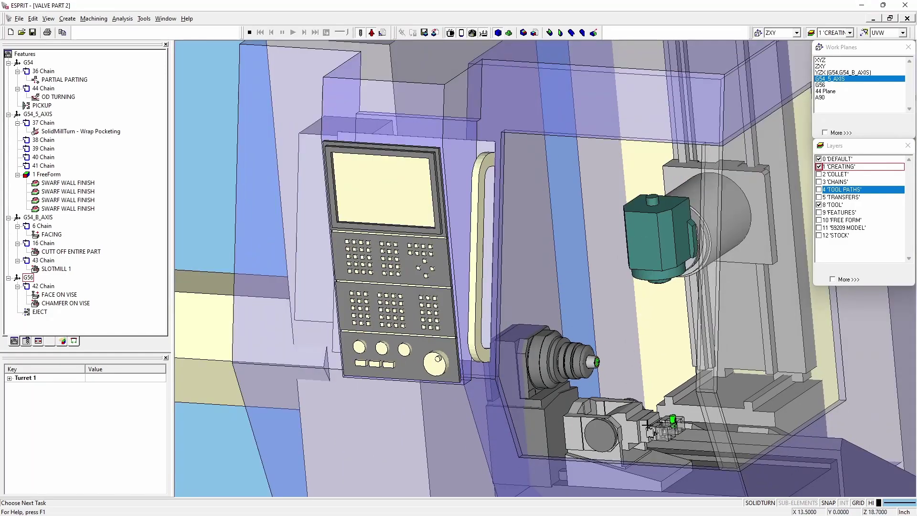
scroll(603, 362, up, 3)
scroll(607, 361, up, 5)
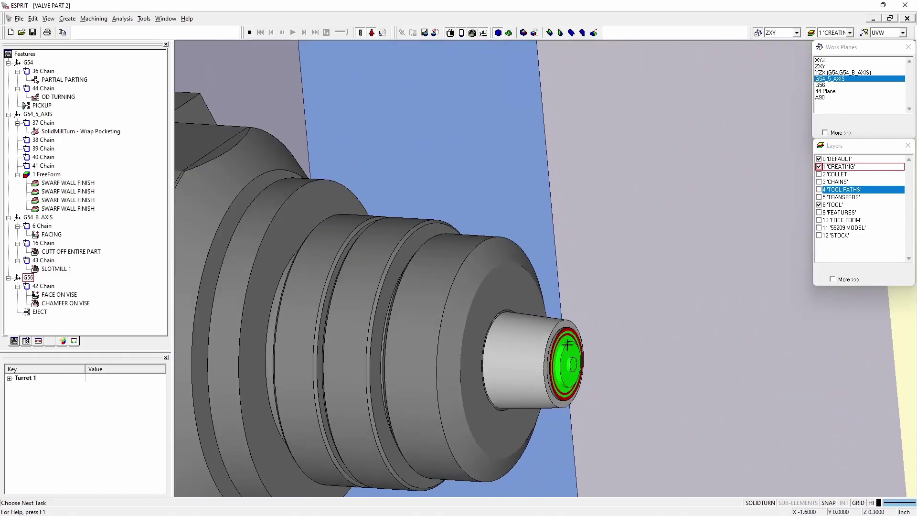
scroll(571, 251, up, 1)
scroll(571, 258, down, 4)
scroll(724, 230, down, 5)
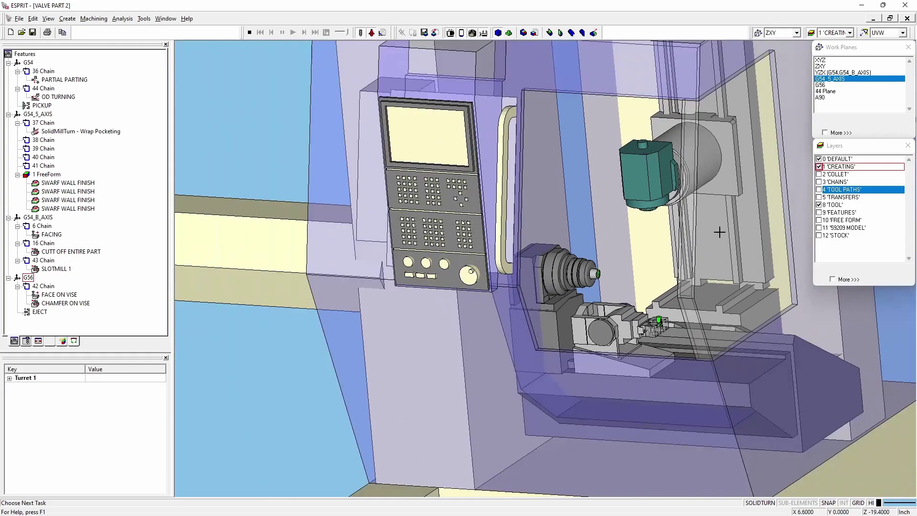
scroll(744, 271, down, 2)
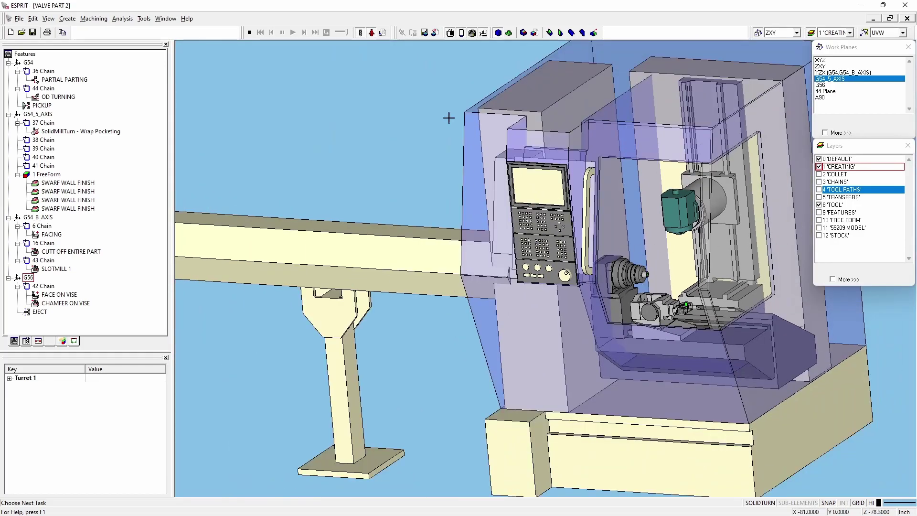
Stop and replay the simulation, zooming and panning onto the part as it is machined
click(250, 34)
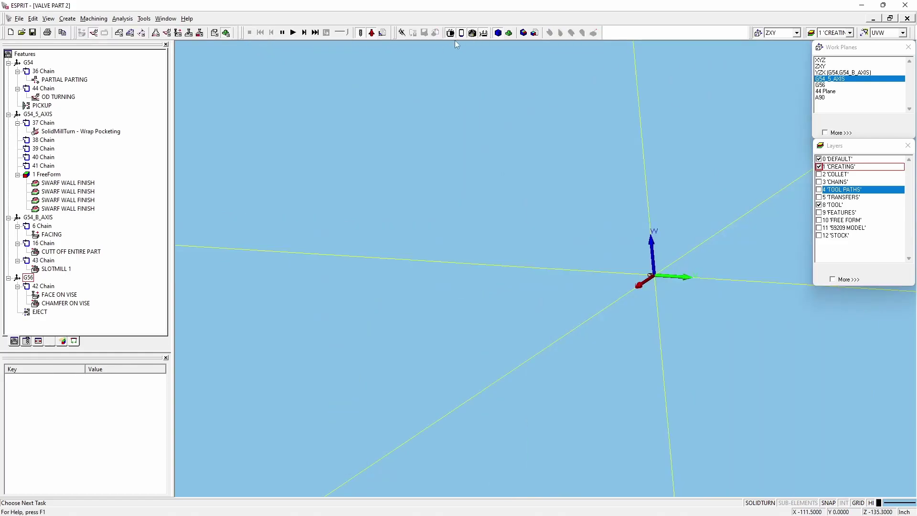
click(293, 33)
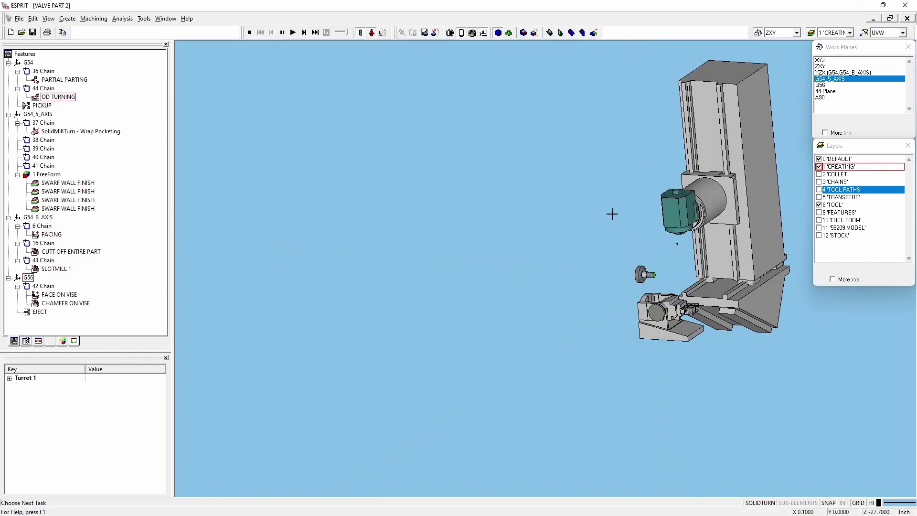
scroll(750, 379, down, 5)
scroll(707, 260, up, 8)
scroll(625, 236, up, 2)
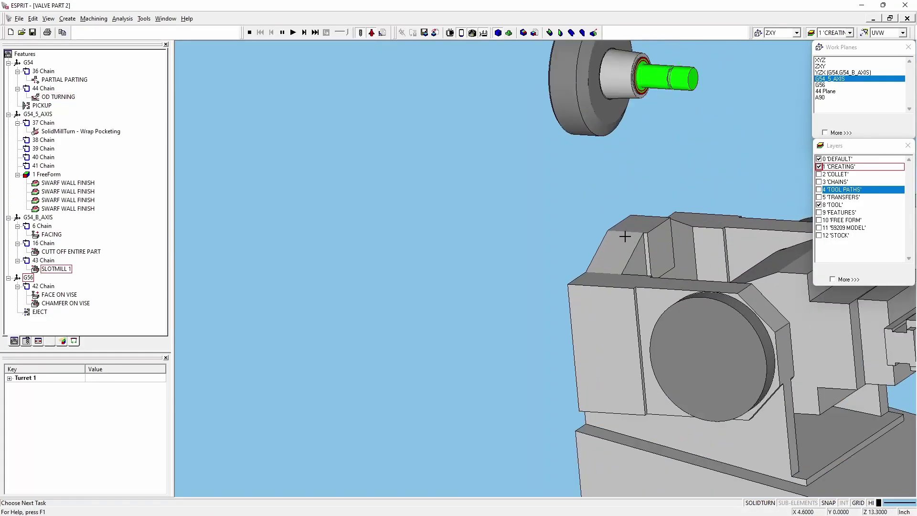
middle_drag(593, 225, 403, 401)
scroll(373, 344, up, 3)
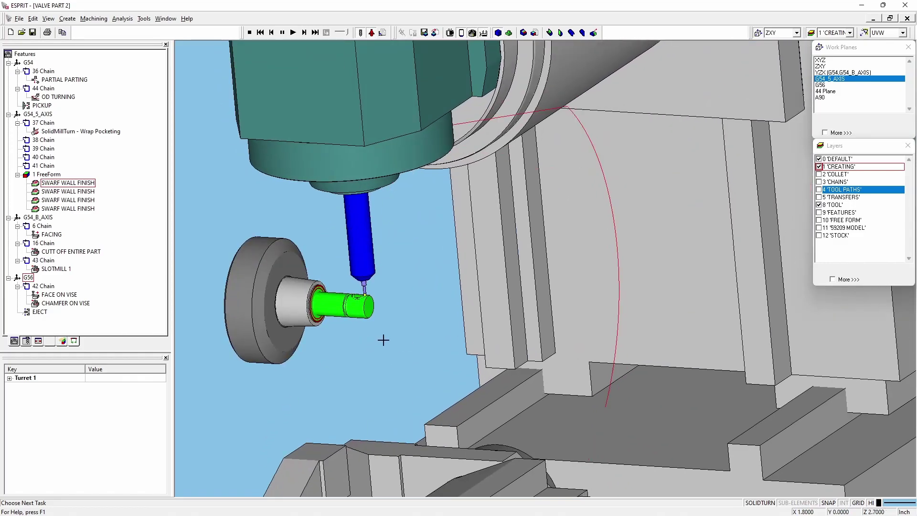
scroll(391, 334, up, 1)
scroll(390, 333, down, 4)
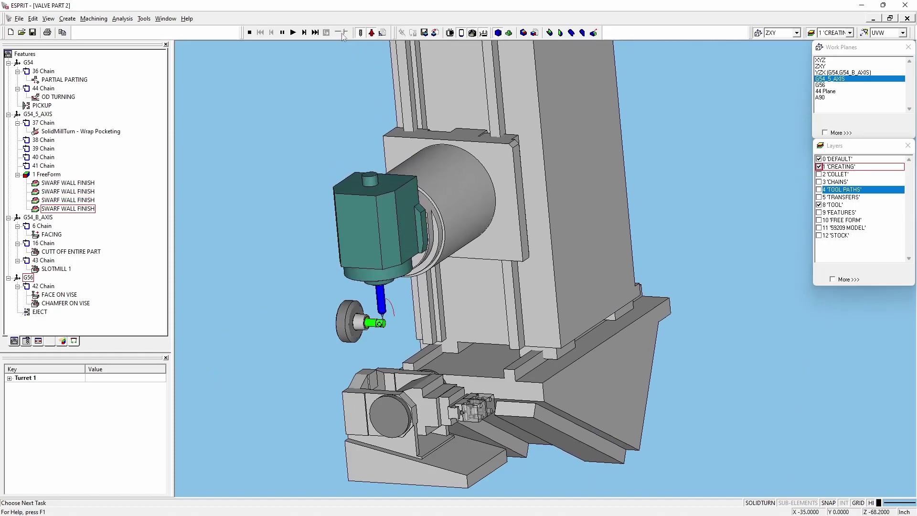
Zoom between the vise and the whole machine while the simulation plays to the end
scroll(416, 267, up, 2)
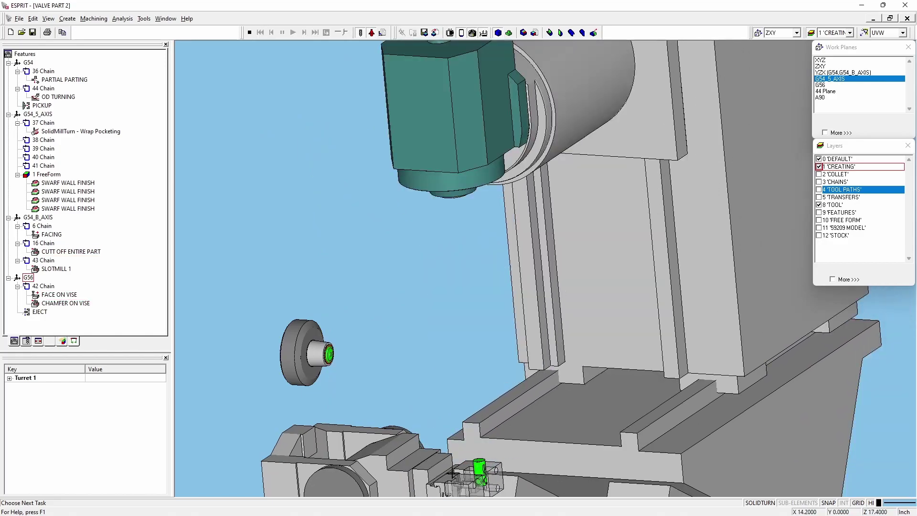
scroll(440, 490, up, 3)
scroll(440, 490, down, 6)
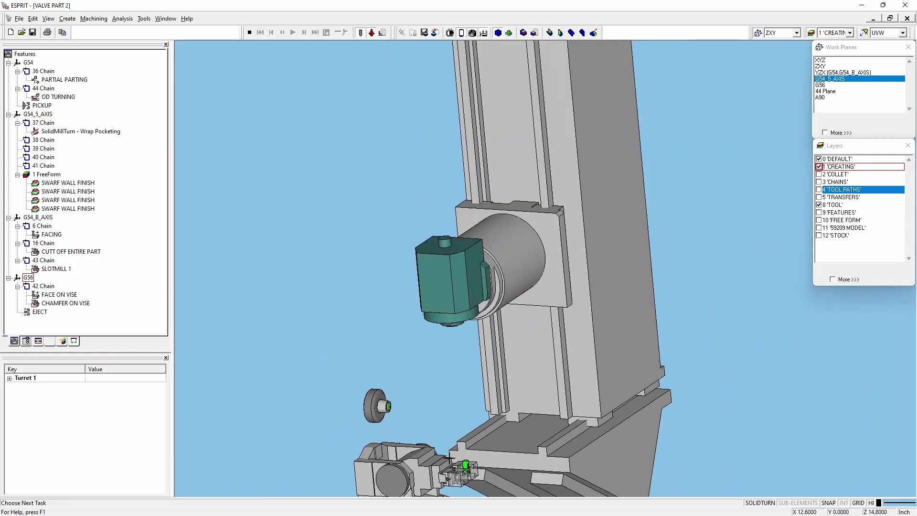
scroll(495, 296, up, 4)
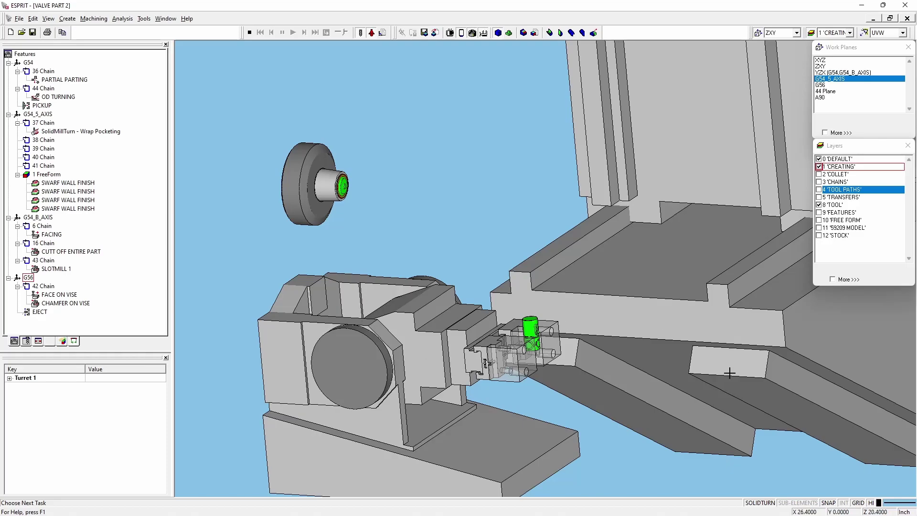
scroll(682, 436, down, 5)
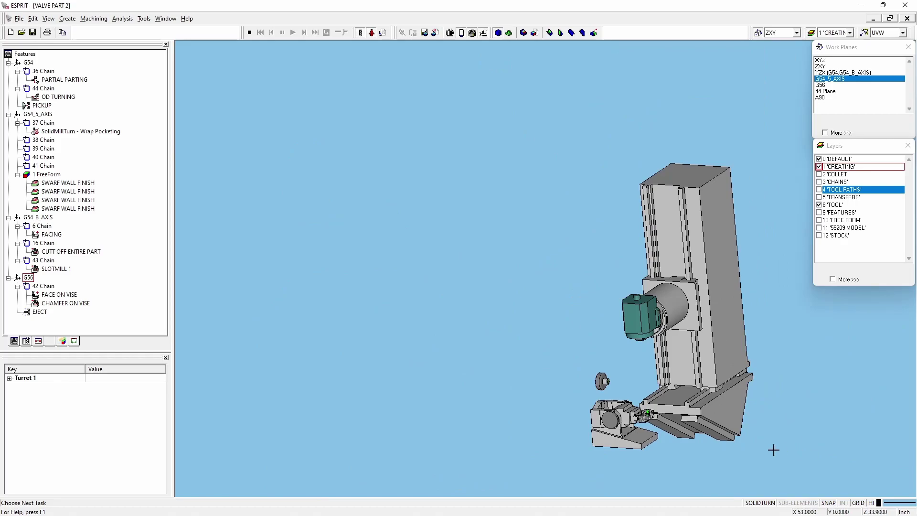
scroll(783, 456, up, 5)
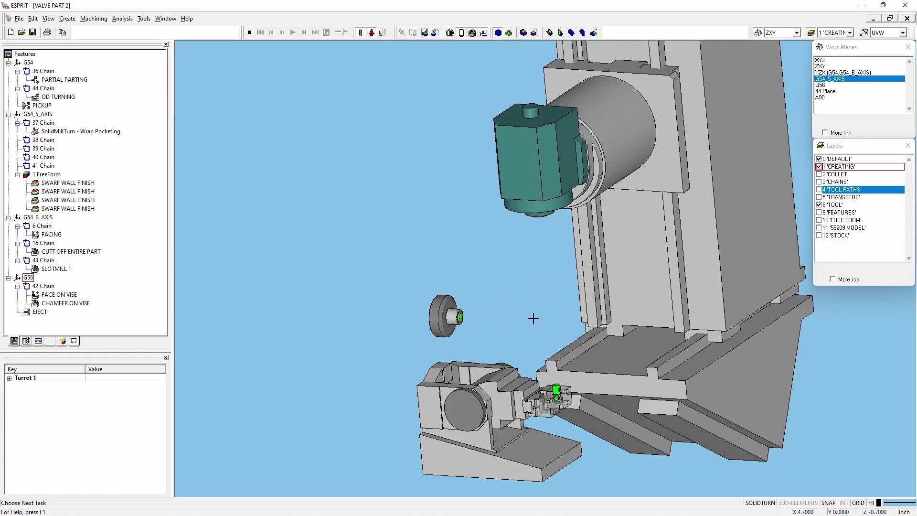
scroll(533, 399, up, 2)
scroll(531, 398, up, 2)
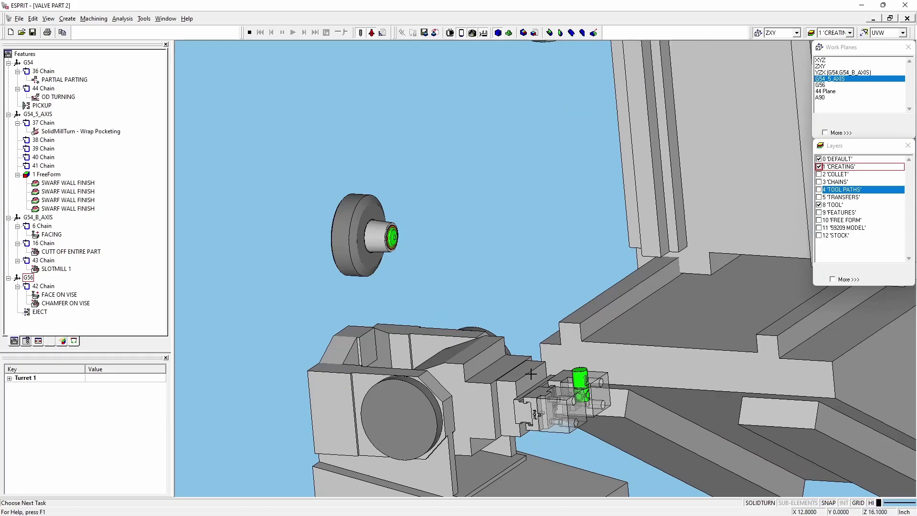
scroll(531, 375, down, 4)
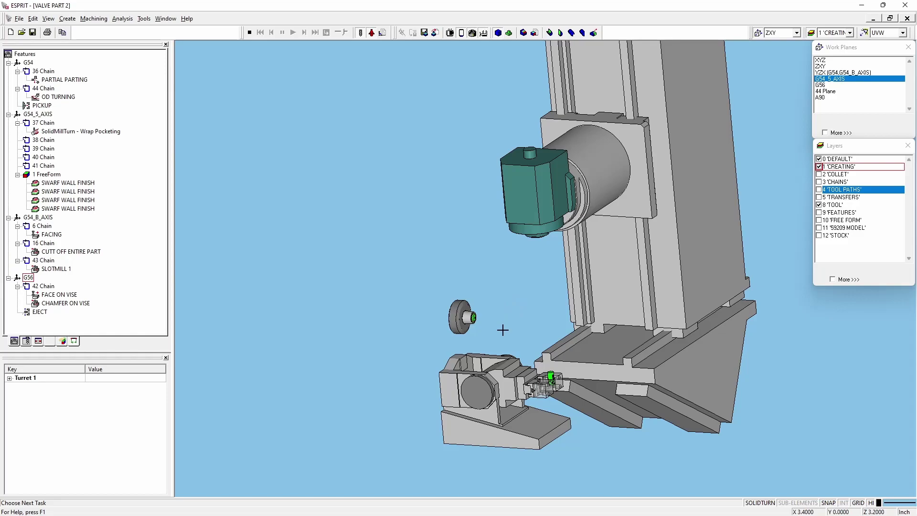
scroll(511, 327, up, 4)
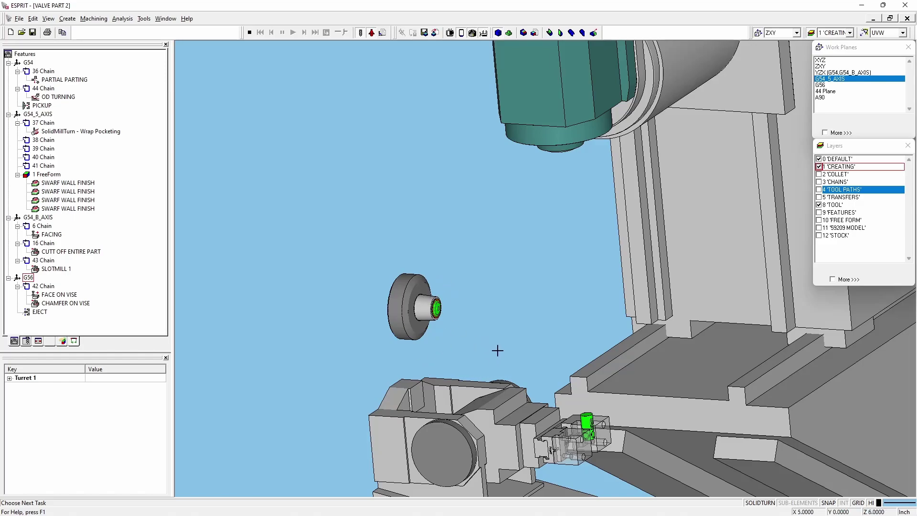
scroll(466, 316, up, 1)
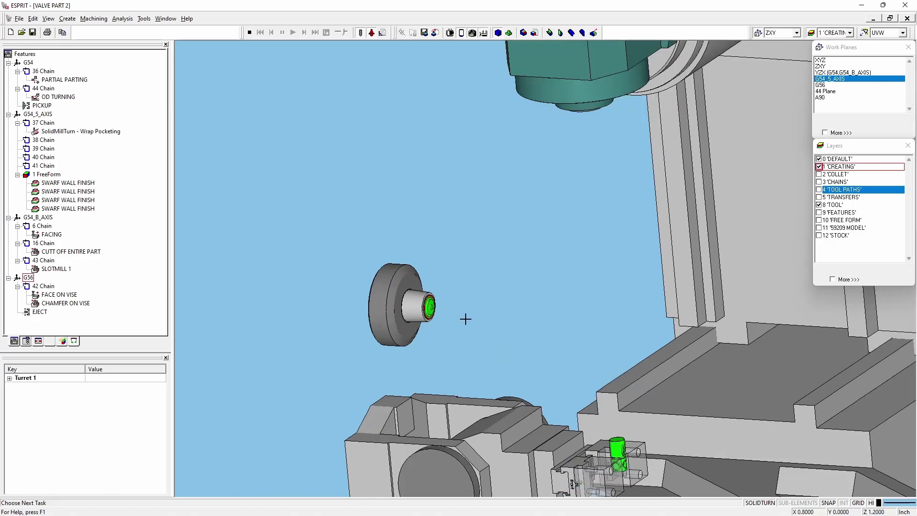
scroll(449, 321, down, 3)
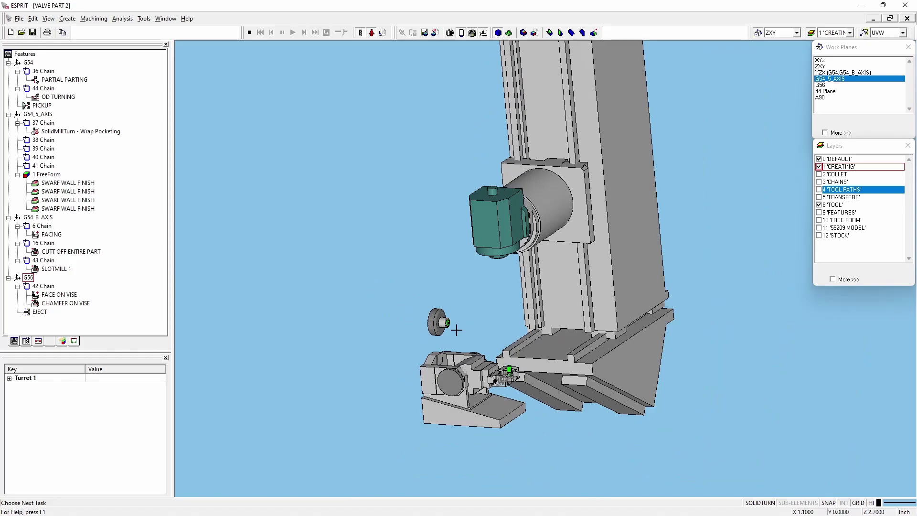
scroll(494, 334, up, 2)
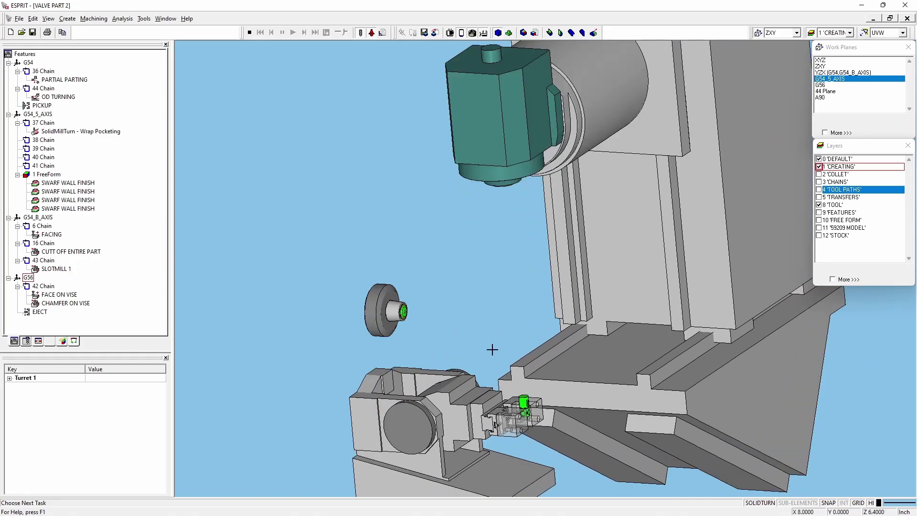
Stop the machine simulation, then zoom in and orbit to inspect VALVE PART 2's slots and holes
click(249, 33)
scroll(406, 316, up, 3)
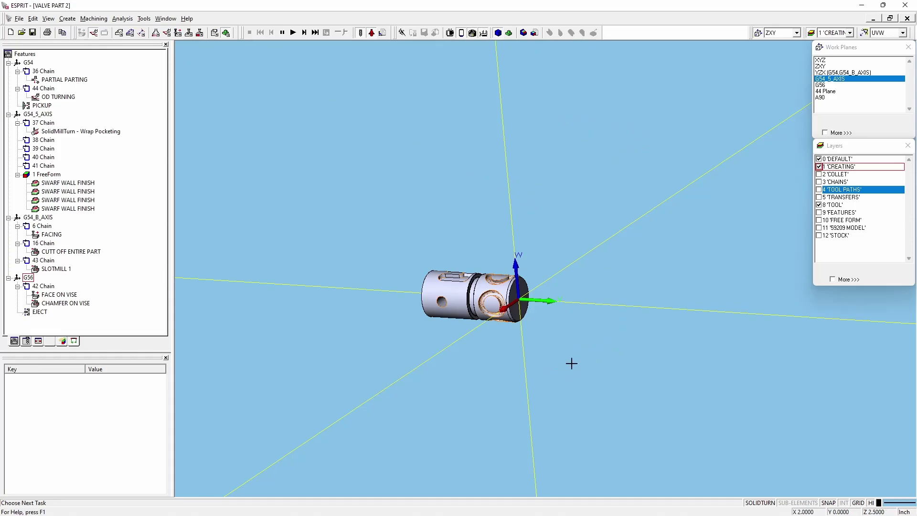
scroll(571, 364, up, 1)
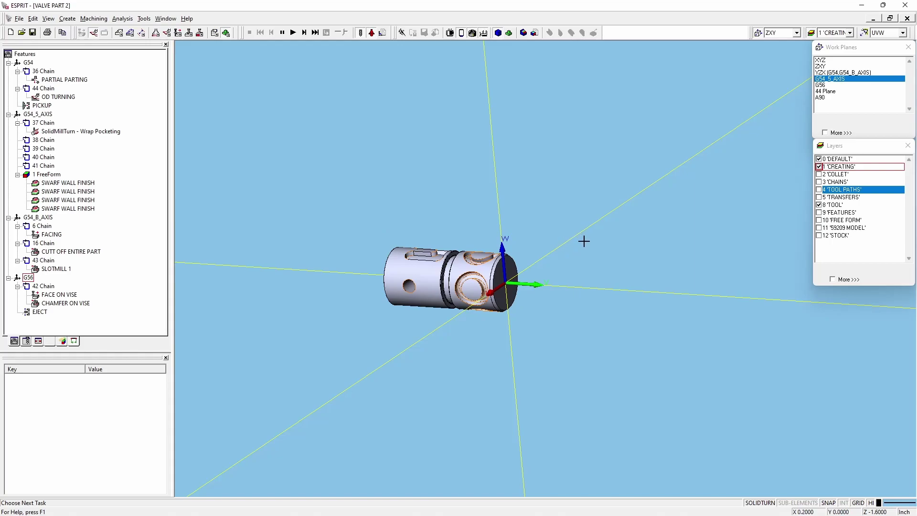
scroll(505, 301, up, 2)
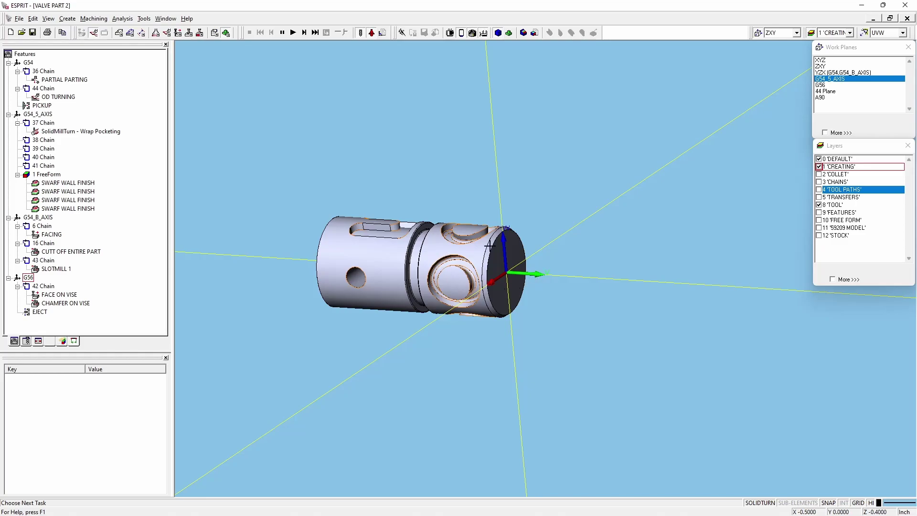
middle_drag(437, 297, 442, 321)
middle_drag(582, 224, 553, 252)
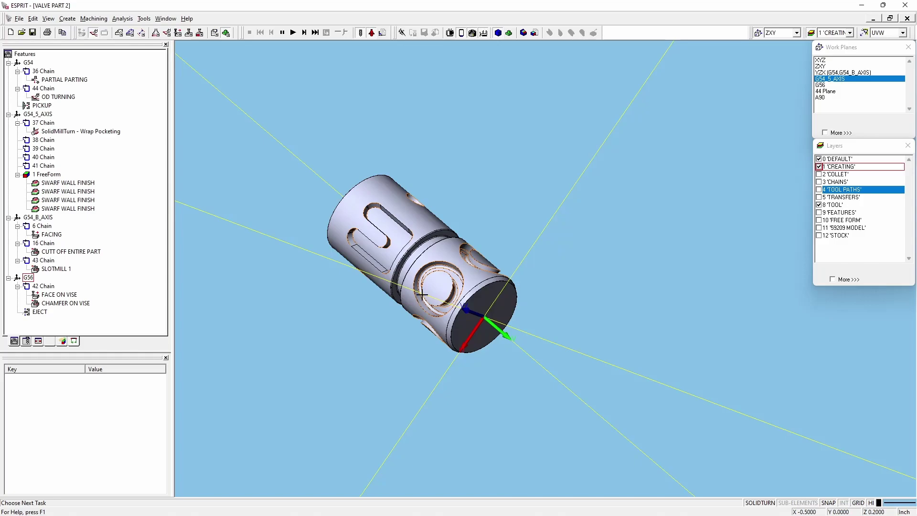
scroll(415, 303, up, 2)
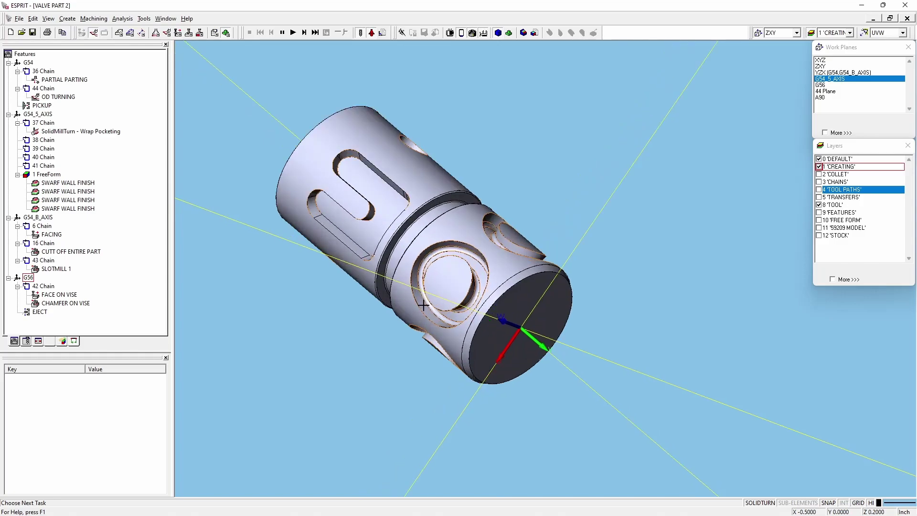